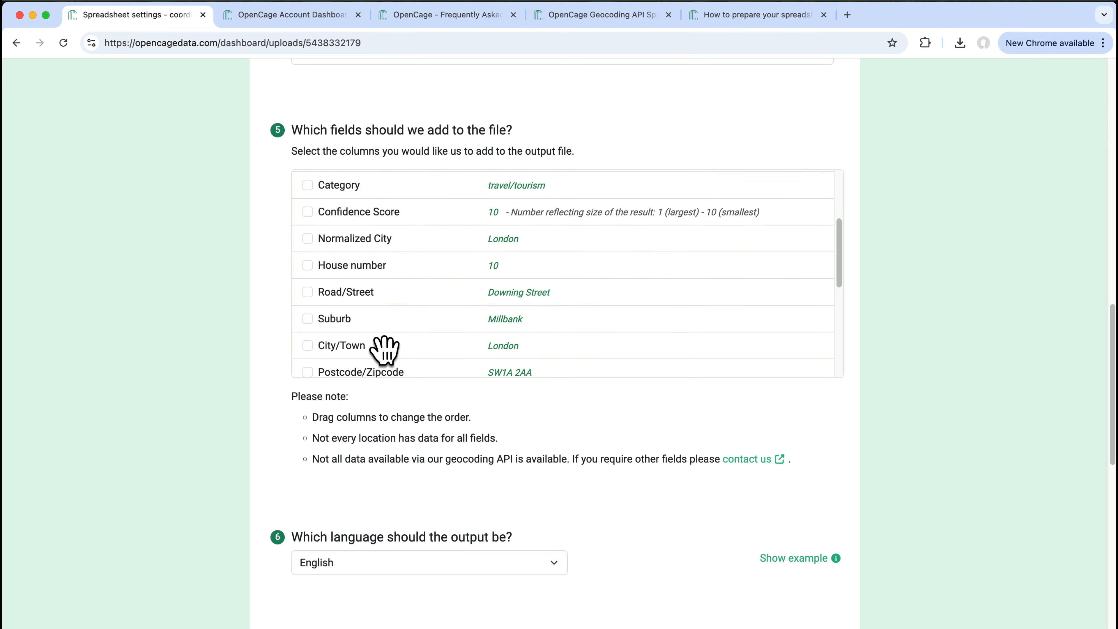
Step: Add every available field from Formatted through Continent to the output file, leaving out Latitude and Longitude
scroll(384, 351, down, 3)
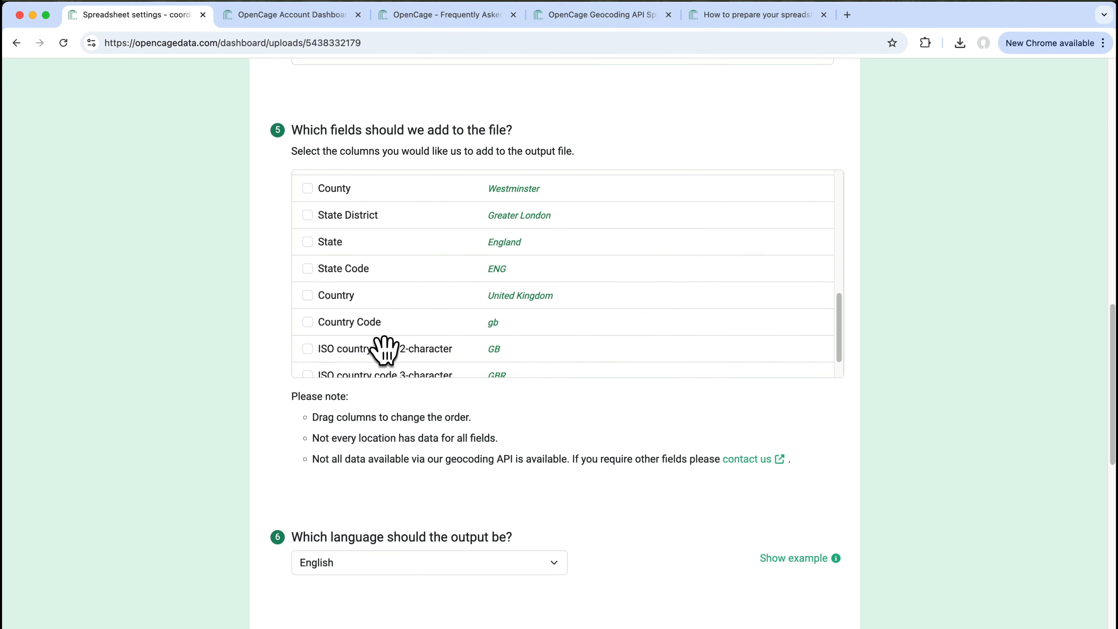
scroll(384, 350, up, 6)
scroll(383, 350, up, 5)
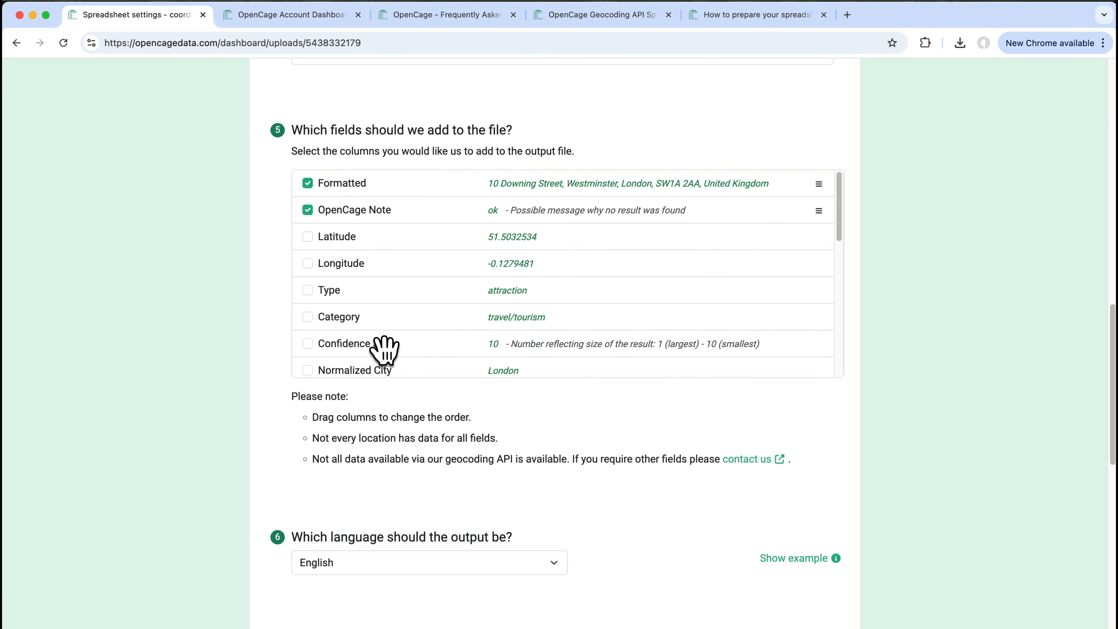
scroll(308, 328, down, 8)
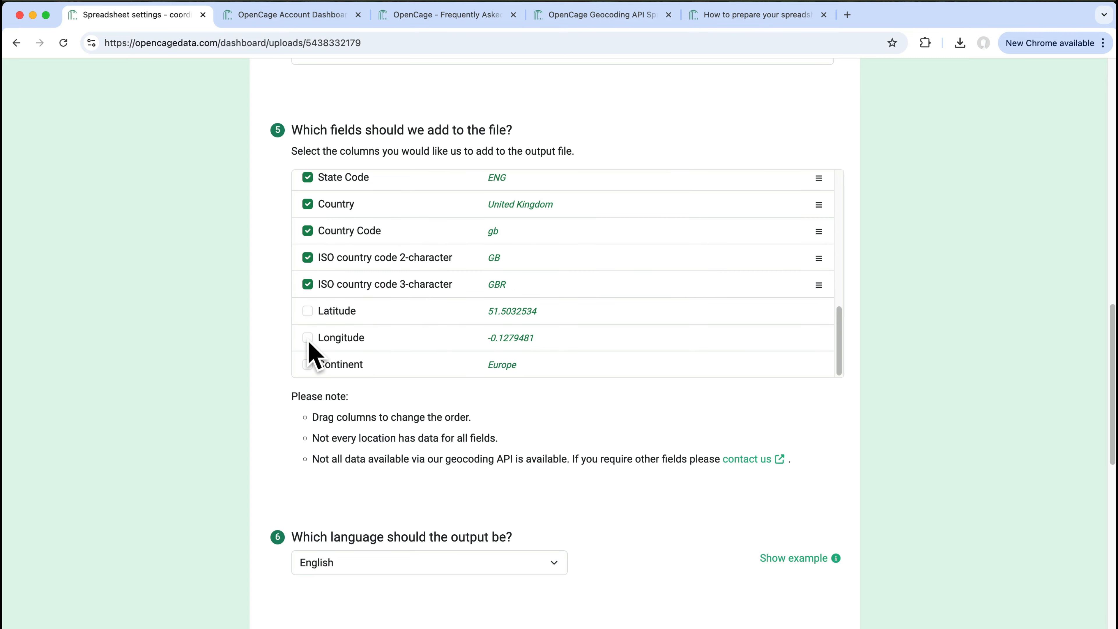
click(307, 362)
scroll(407, 320, down, 3)
scroll(416, 337, up, 7)
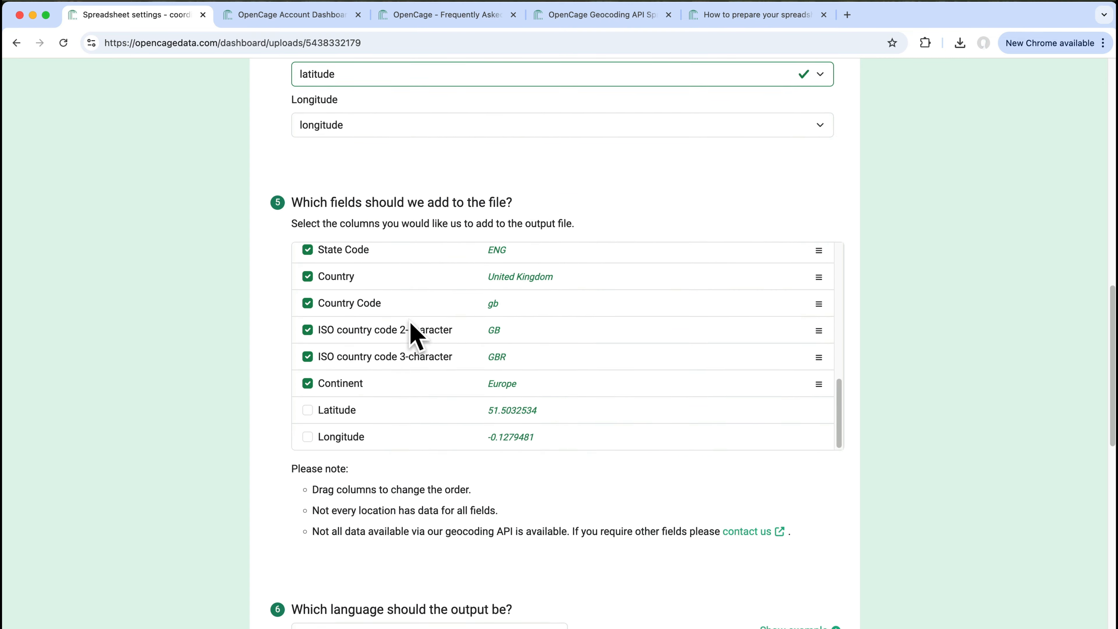
scroll(407, 321, up, 8)
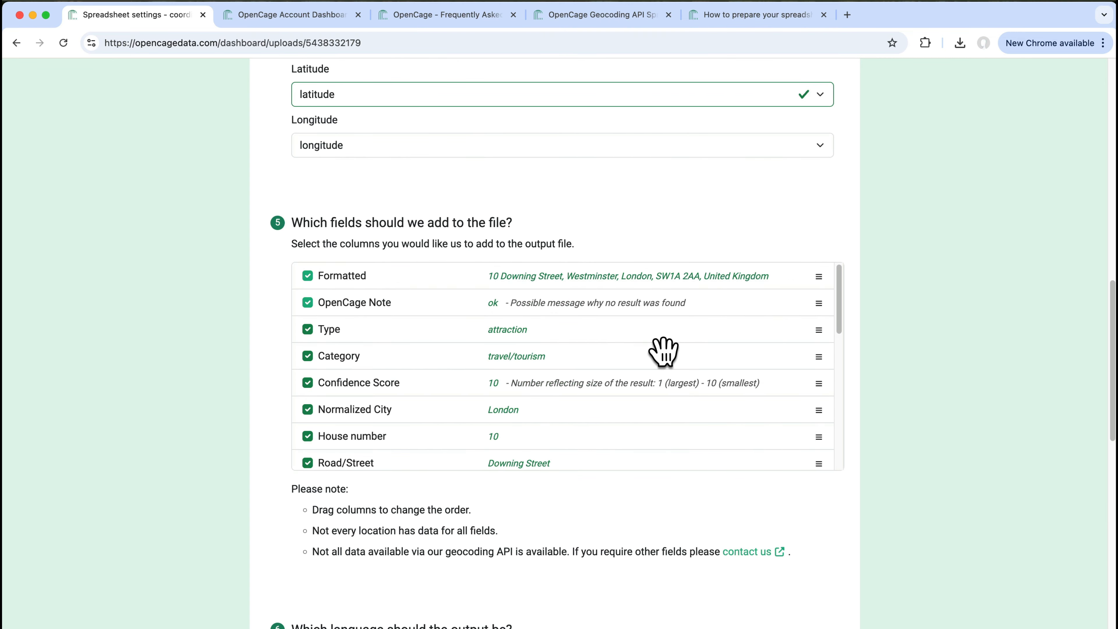
mouse_move(820, 356)
mouse_down()
mouse_move(823, 324)
mouse_move(824, 370)
mouse_move(818, 359)
mouse_up()
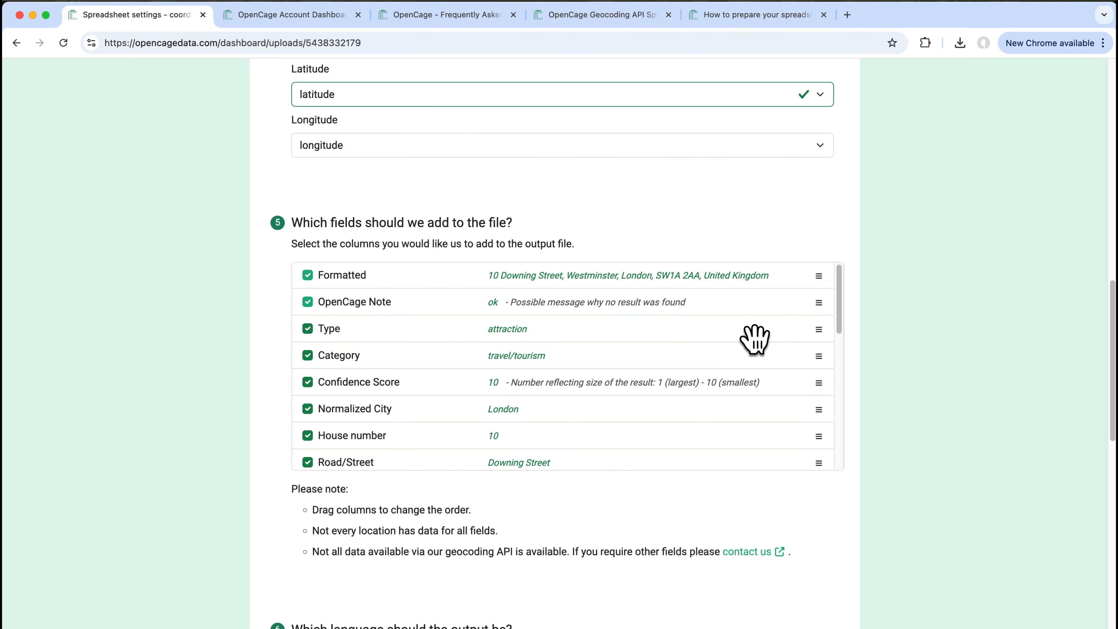
Step: Read the notes under the output field list about missing location data and unavailable fields
scroll(648, 514, down, 3)
triple_click(531, 391)
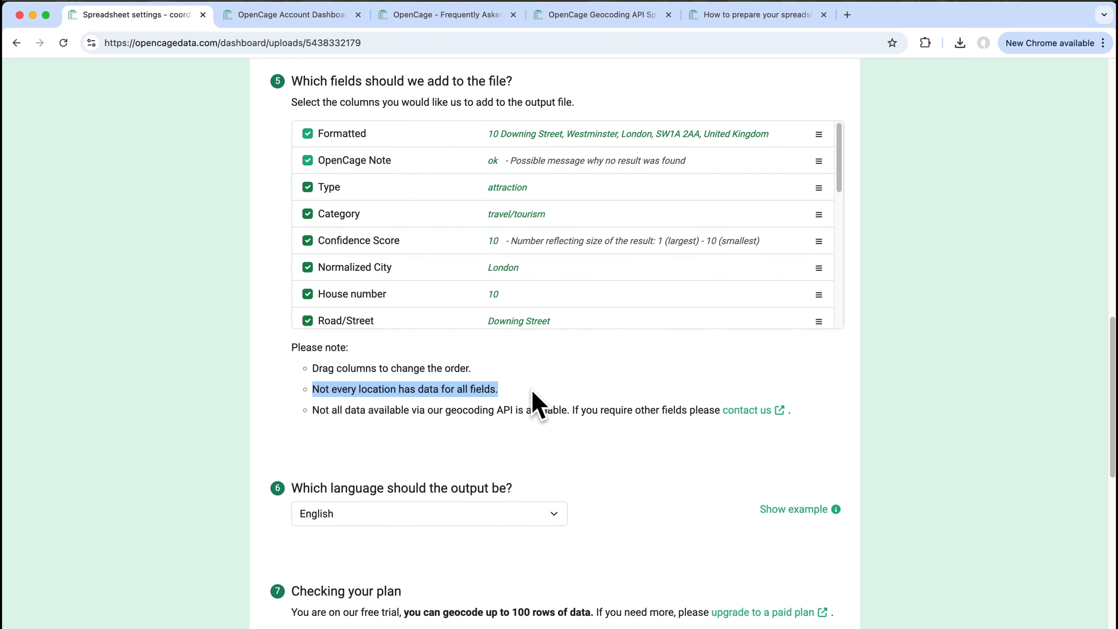
click(601, 375)
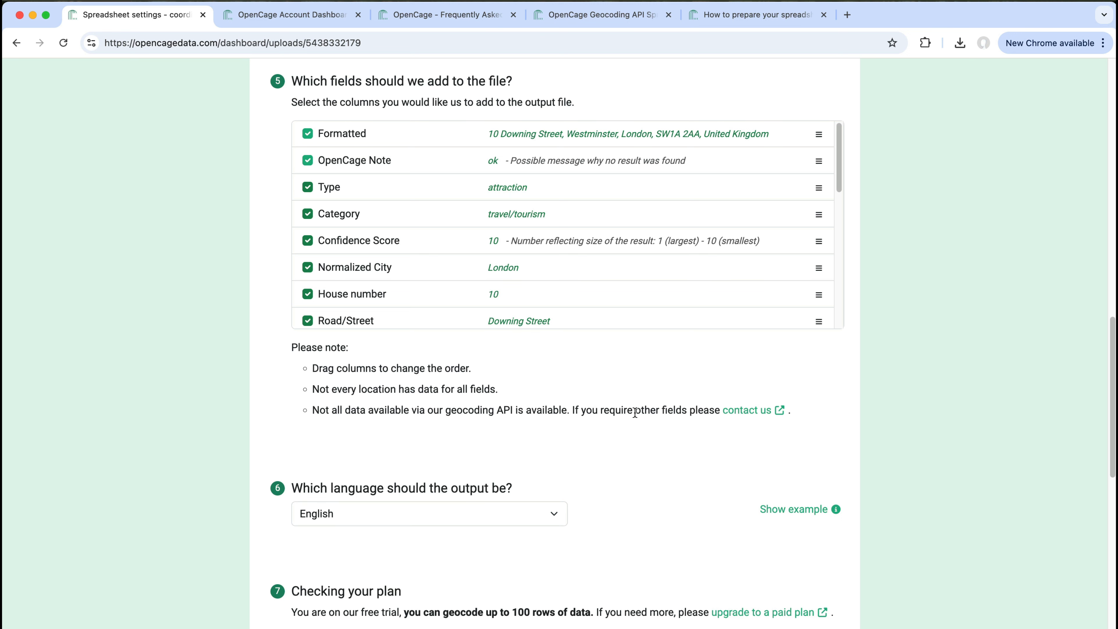
triple_click(496, 420)
click(494, 423)
scroll(735, 432, down, 10)
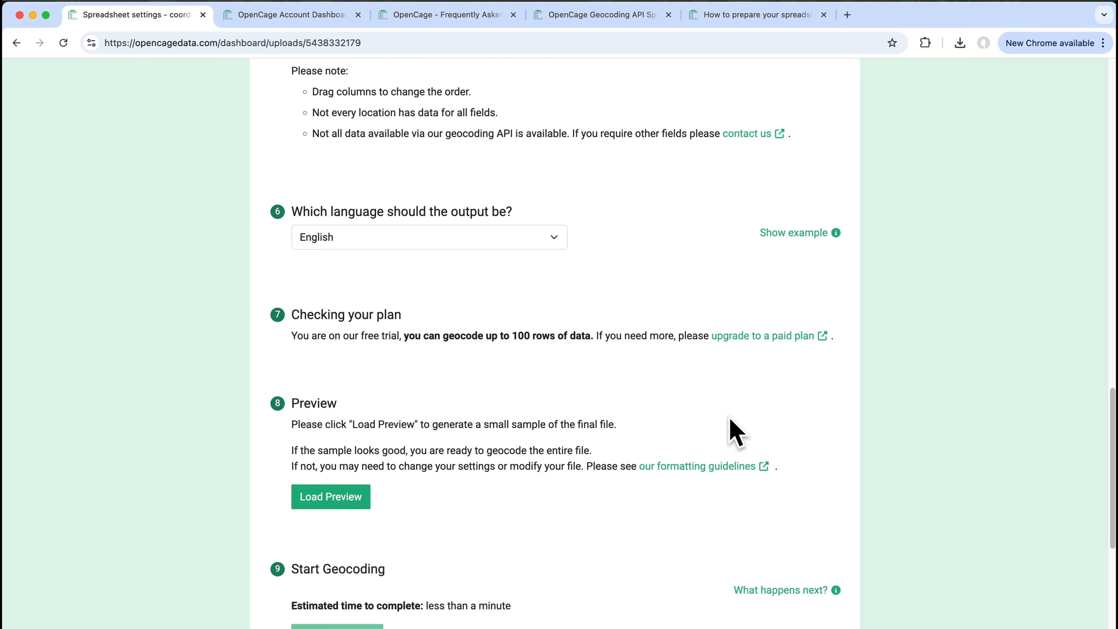
click(543, 224)
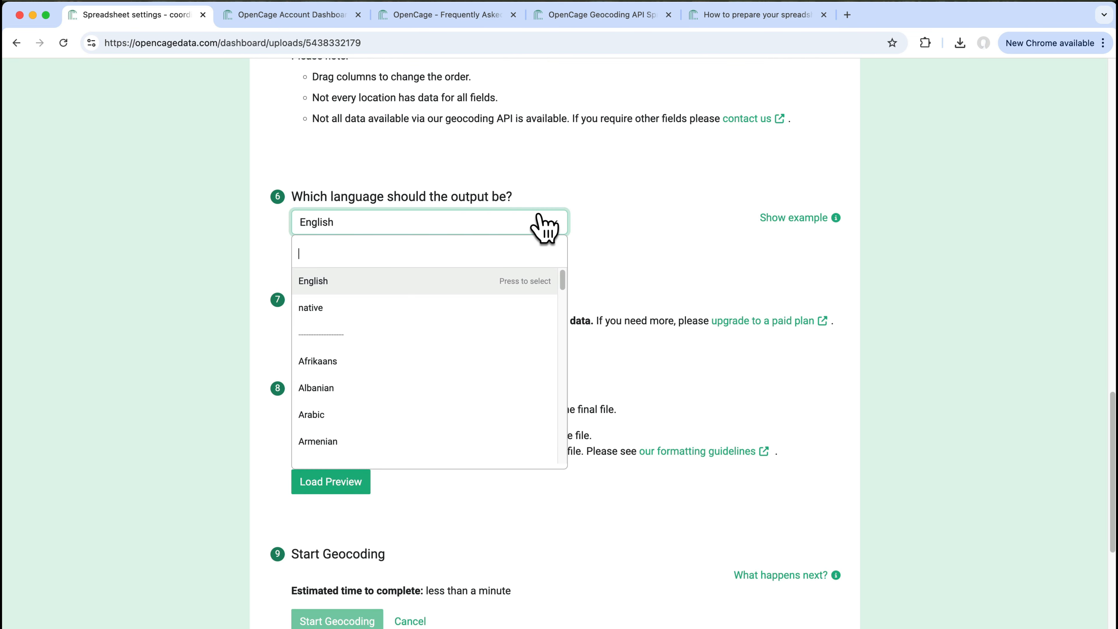
text(Germa)
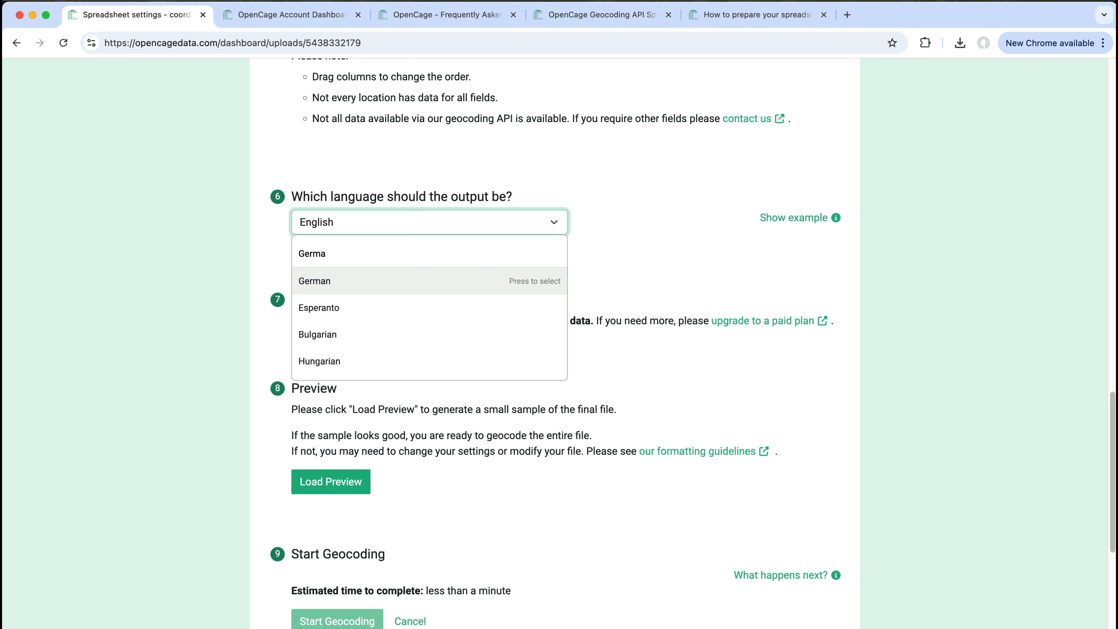
click(678, 375)
Step: Load the preview of the geocoded output and look through all of its added columns
scroll(611, 377, down, 3)
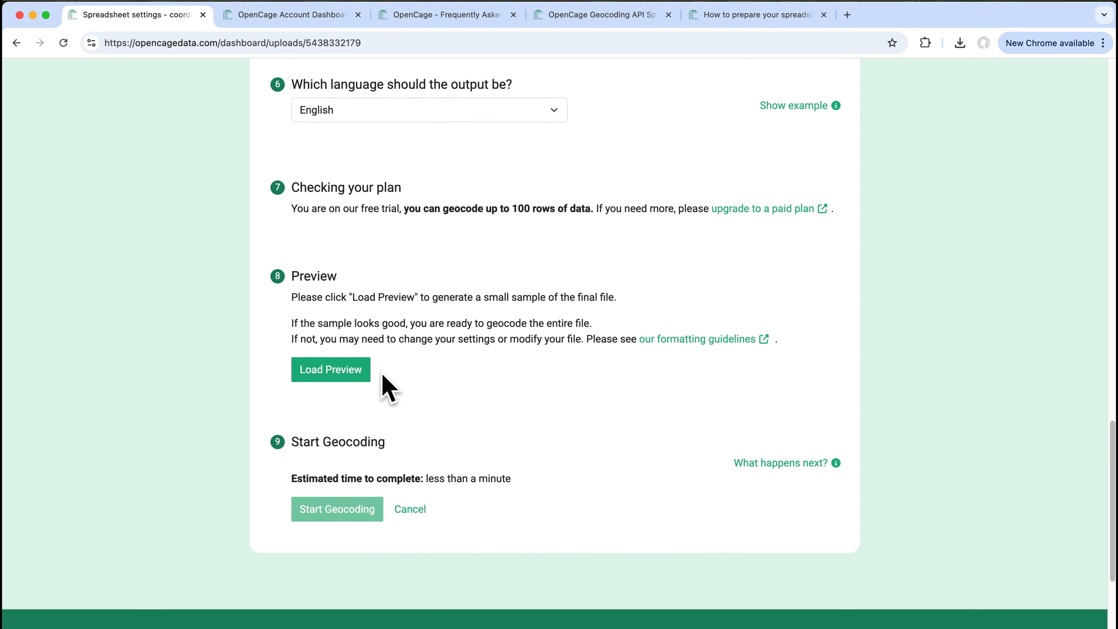
click(362, 372)
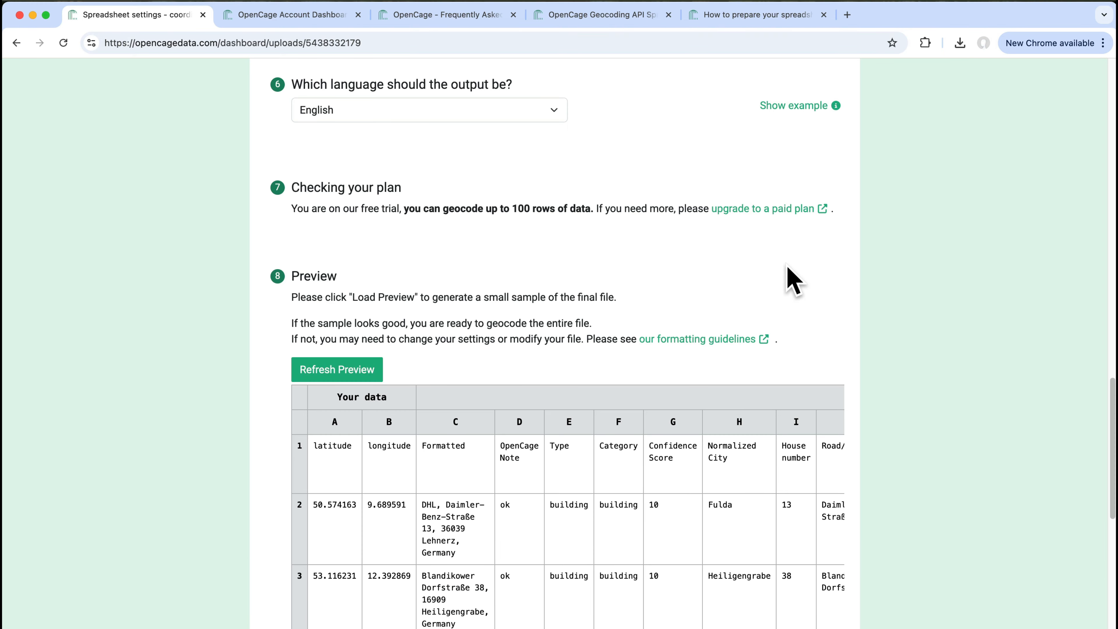
scroll(789, 280, down, 2)
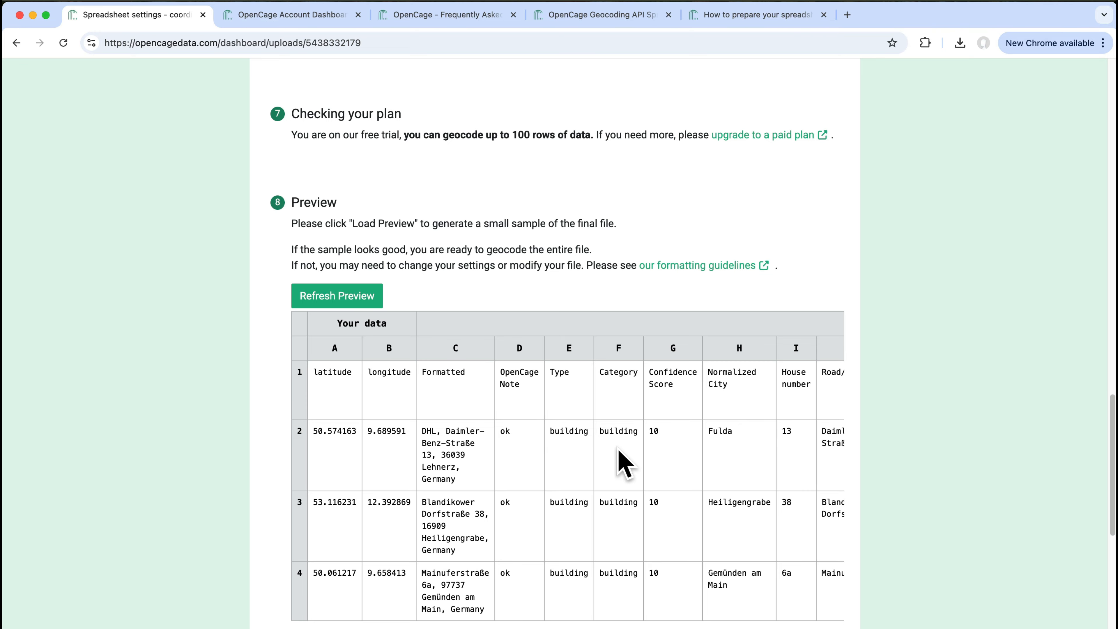
scroll(618, 450, right, 10)
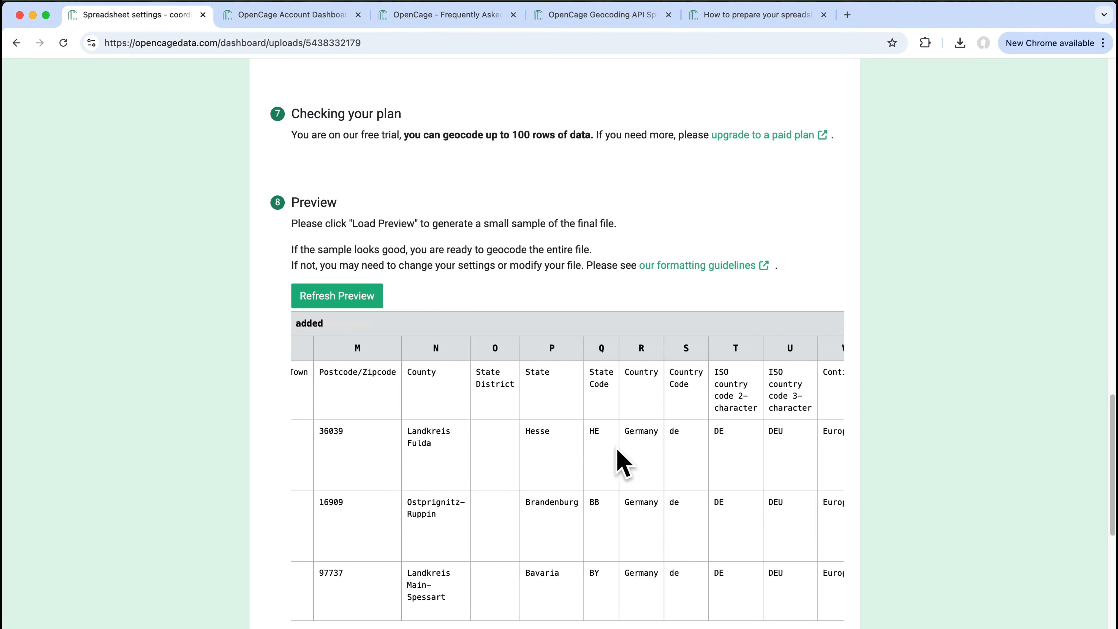
scroll(619, 451, right, 2)
scroll(617, 451, left, 12)
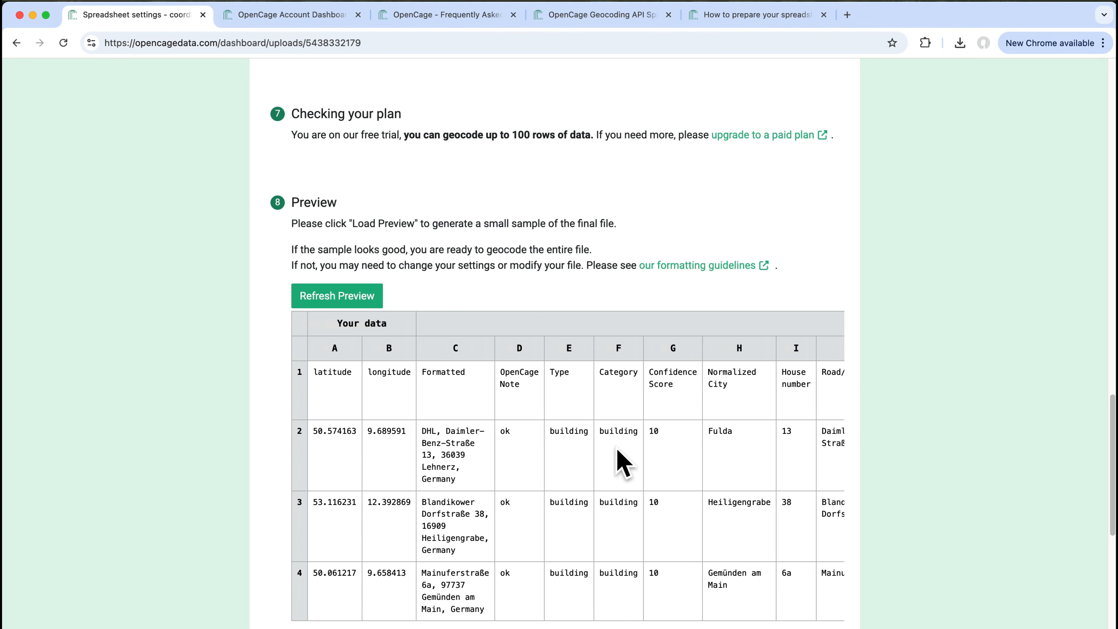
Step: Check the estimated completion time and the explanation of what happens next, and start geocoding the file
scroll(617, 451, down, 3)
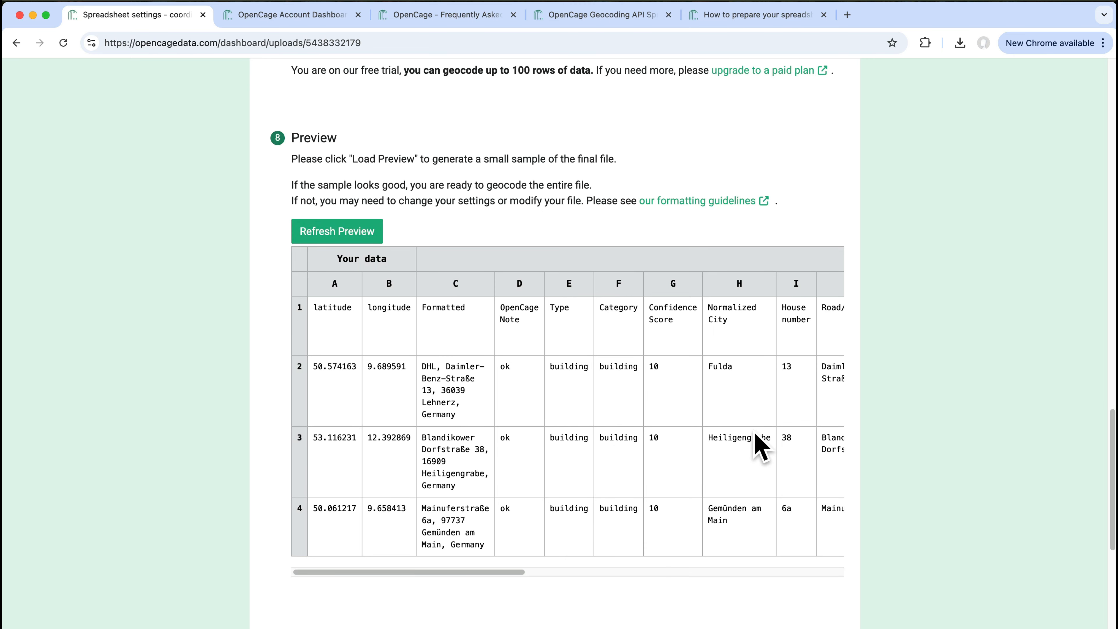
scroll(985, 347, down, 5)
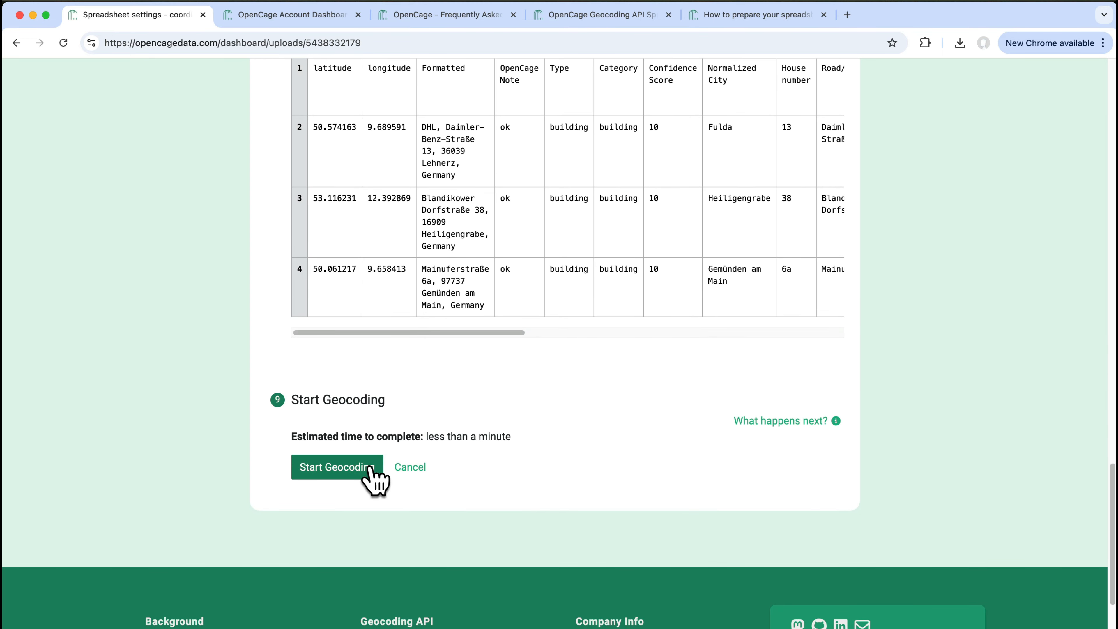
triple_click(480, 436)
click(525, 438)
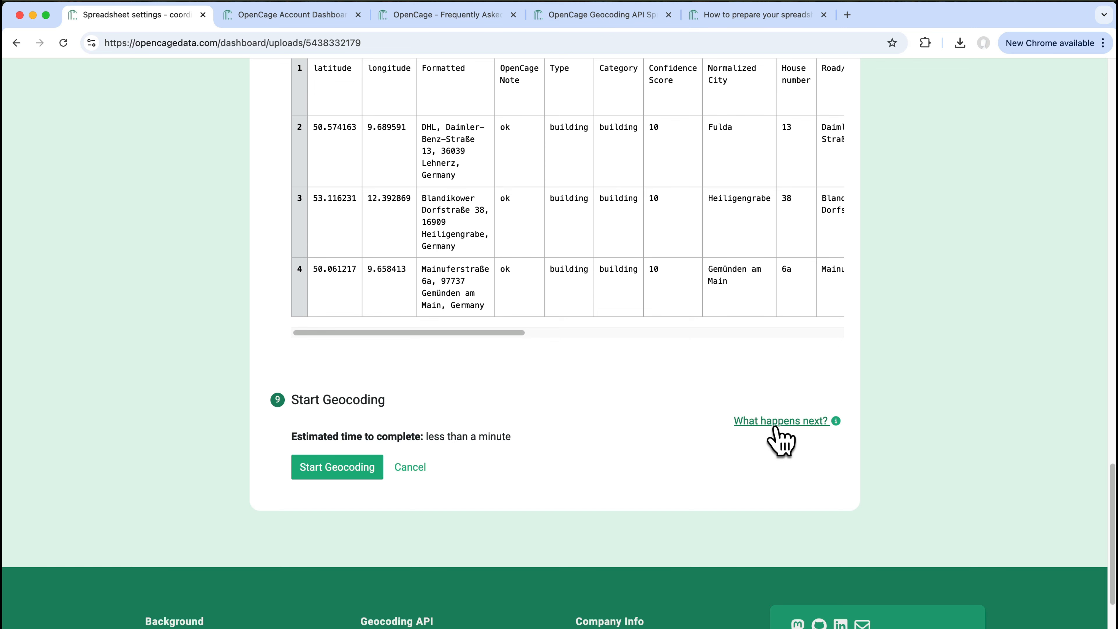
click(823, 420)
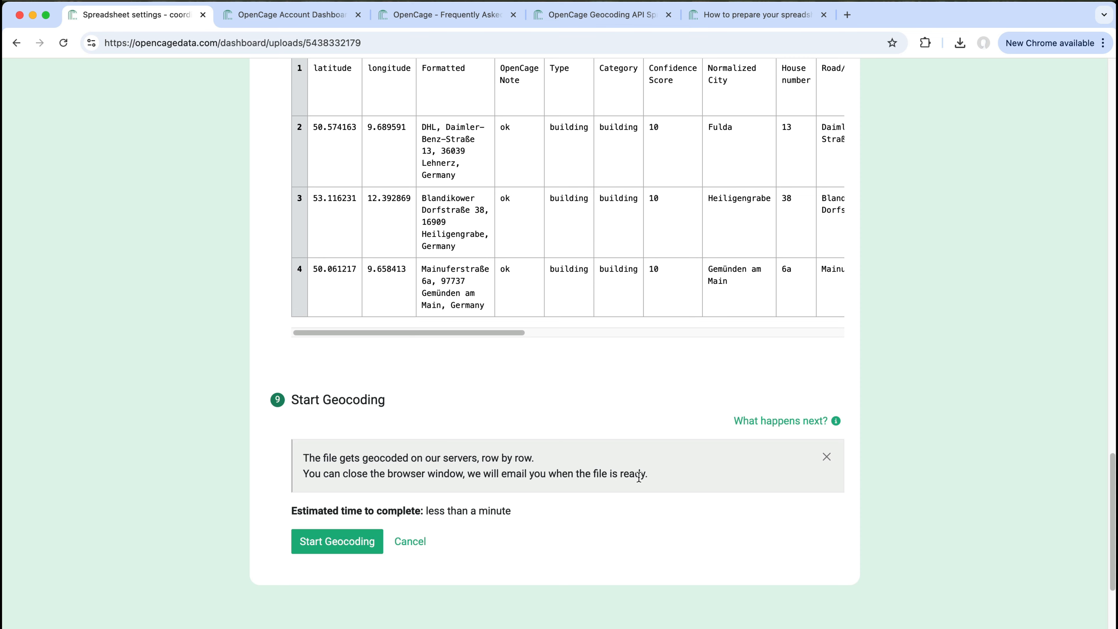
click(377, 542)
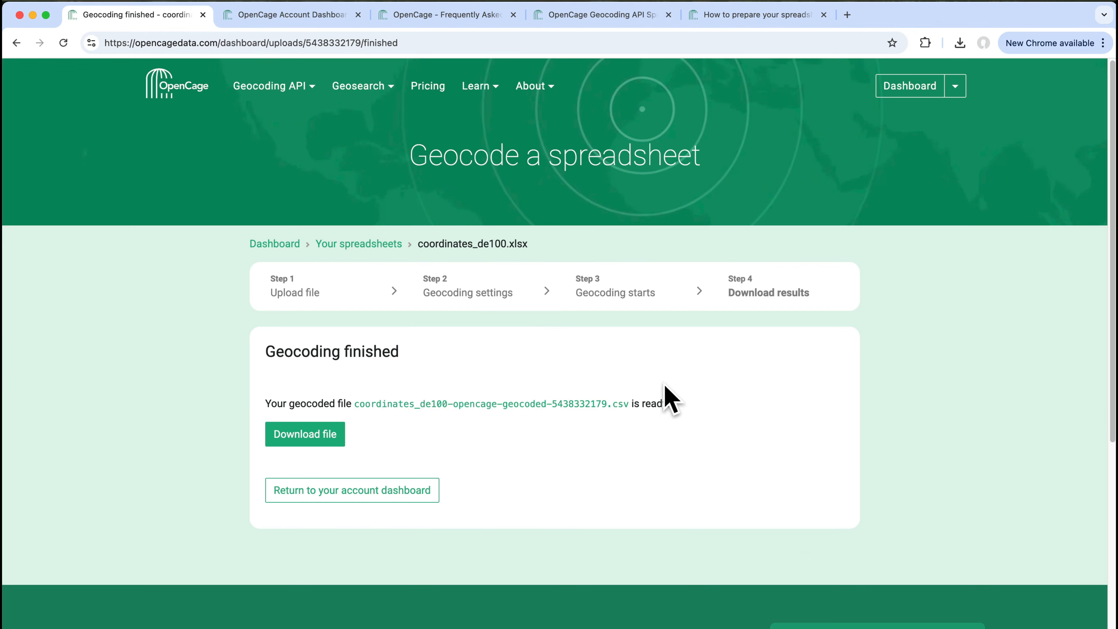
Step: Download the geocoded CSV of coordinates_de100 and look through its rows in the text editor
click(332, 437)
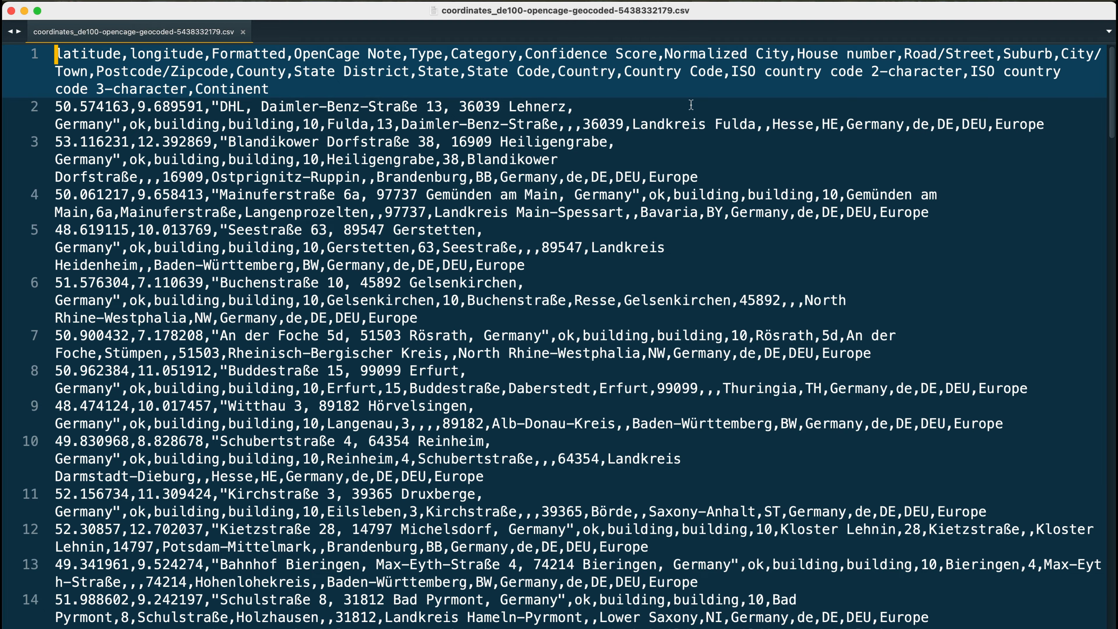
scroll(540, 287, down, 20)
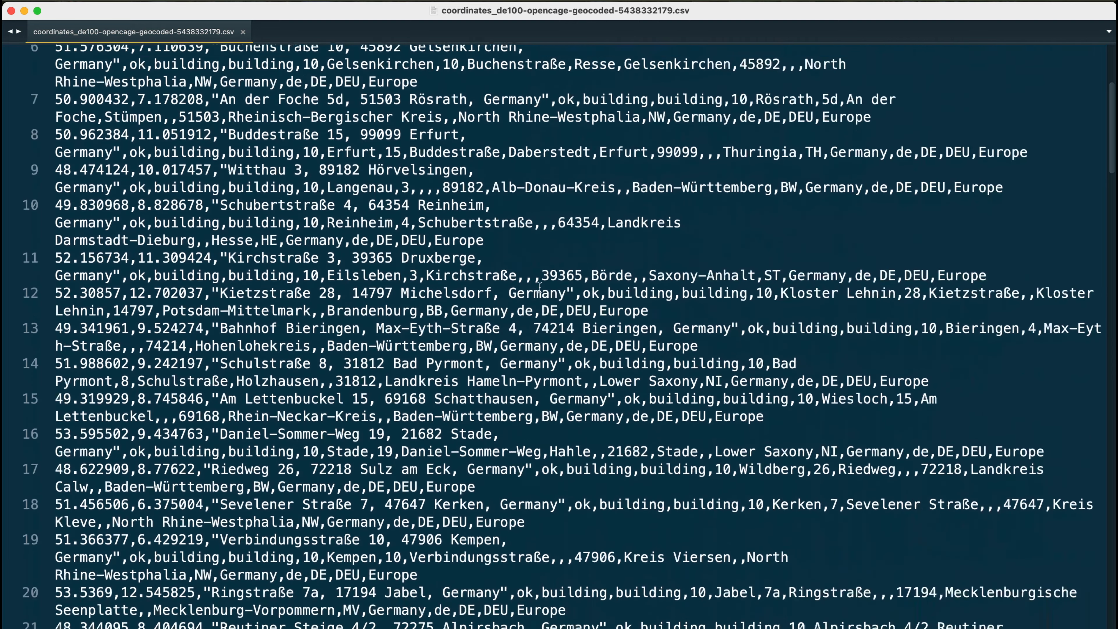
scroll(539, 287, down, 20)
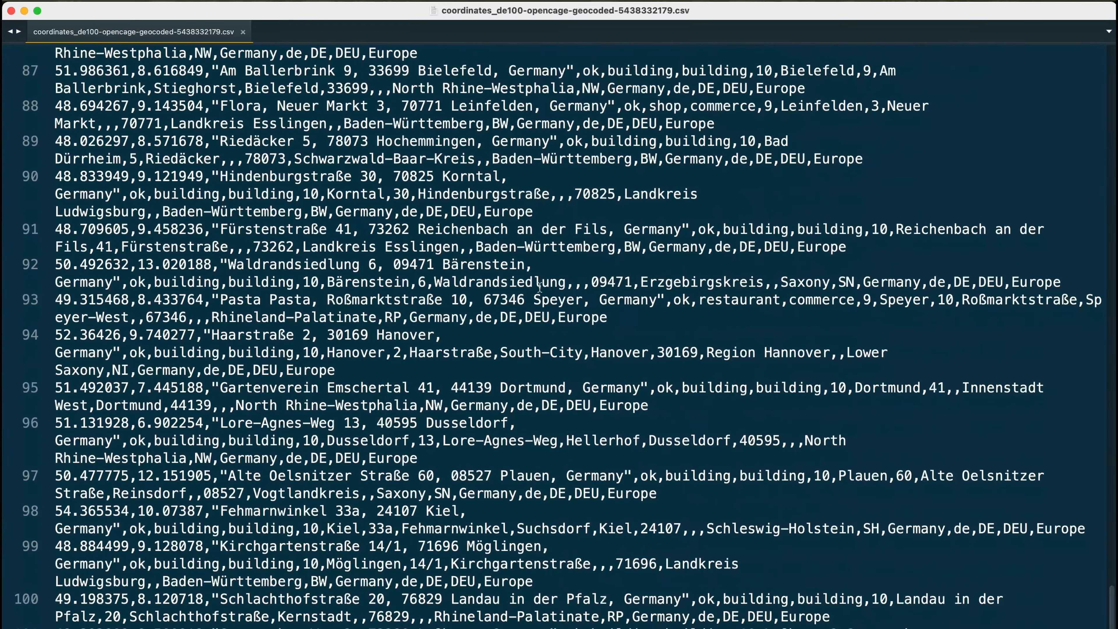
scroll(540, 287, up, 20)
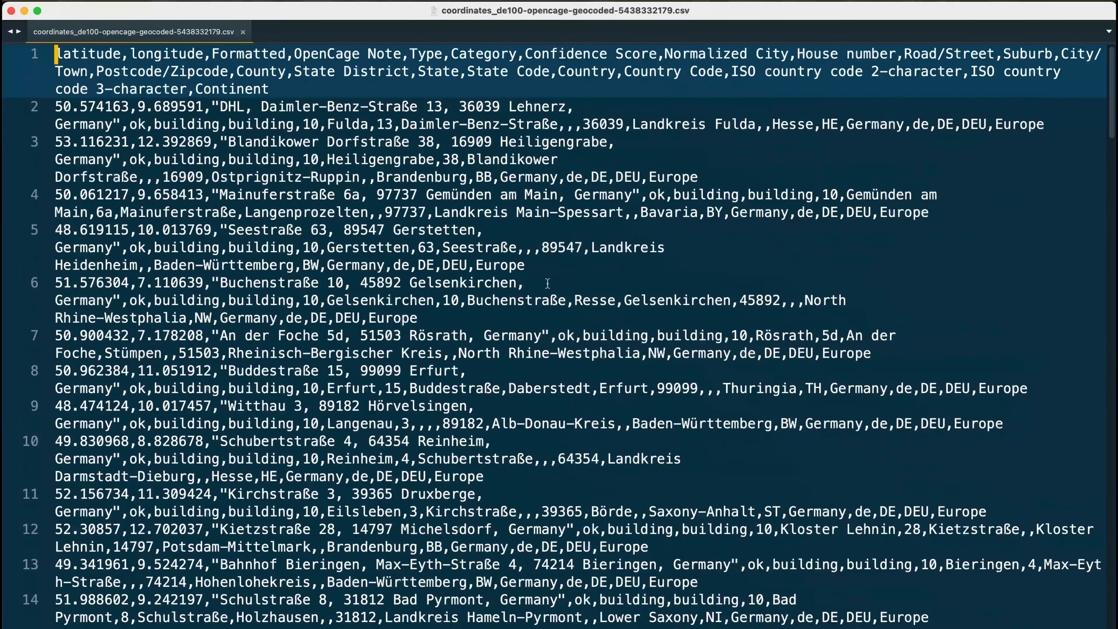
Step: Switch back to the browser and check on the Geocoding Spreadsheets dashboard how long uploaded files are kept
key(super+Tab)
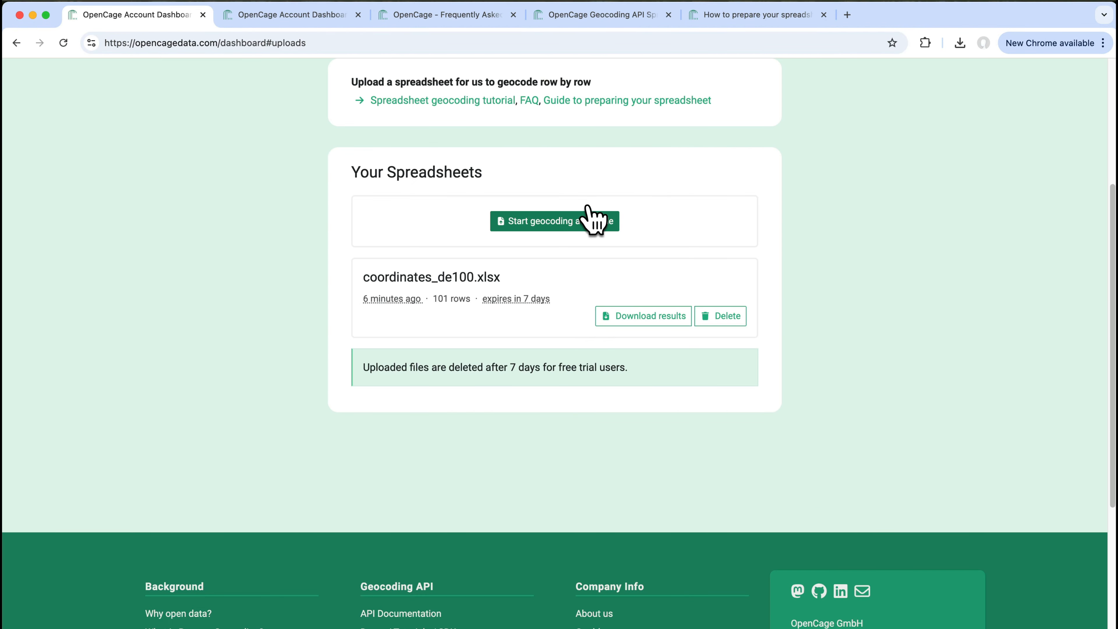
scroll(743, 217, up, 3)
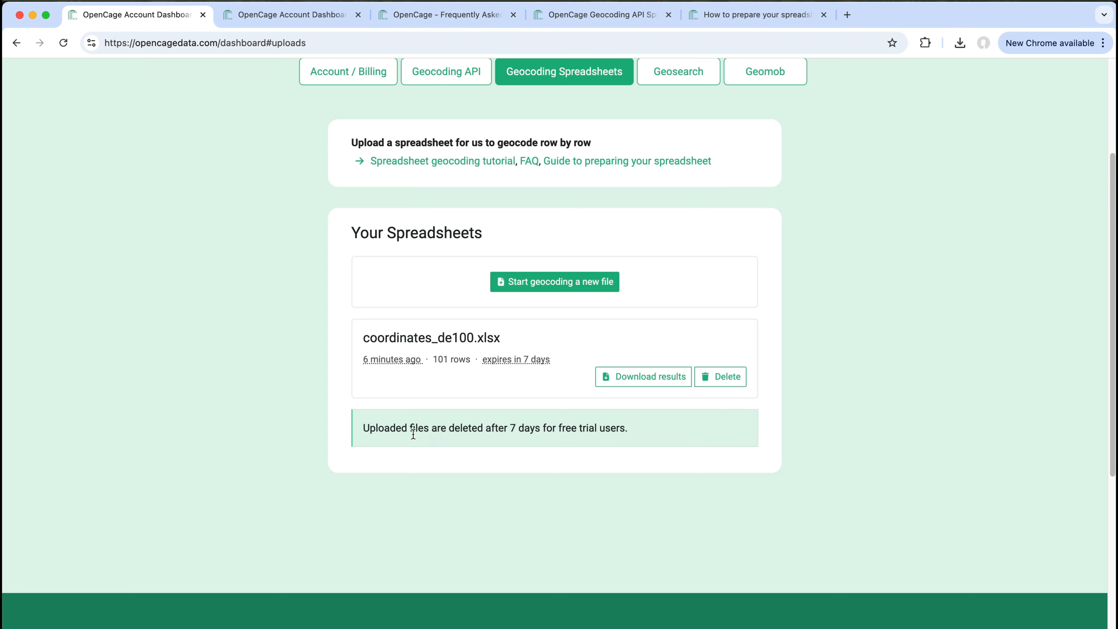
triple_click(390, 431)
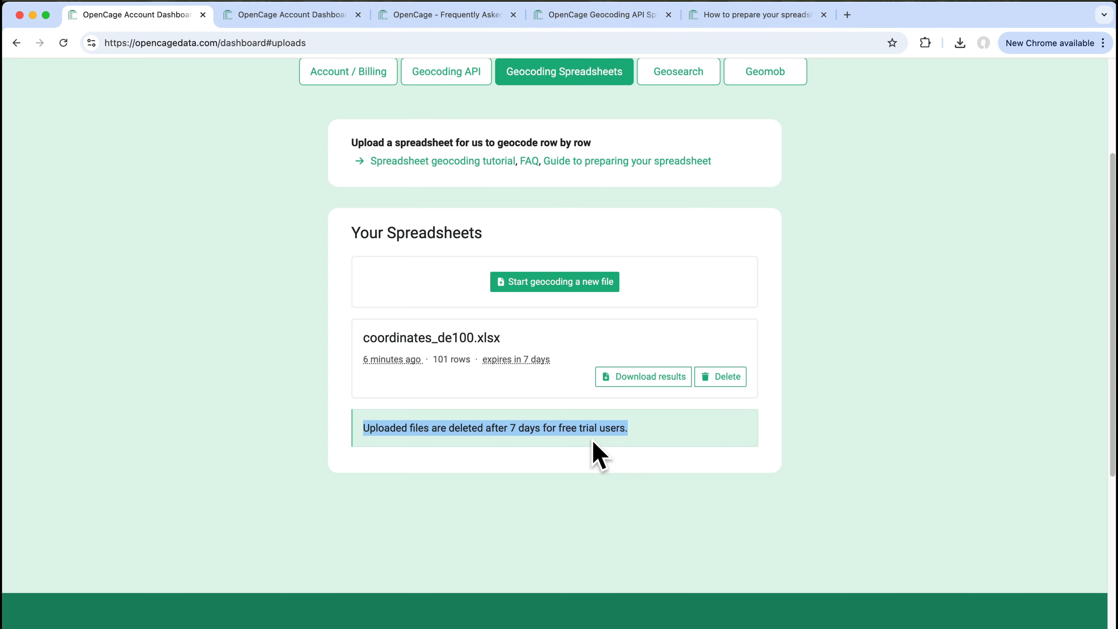
click(653, 426)
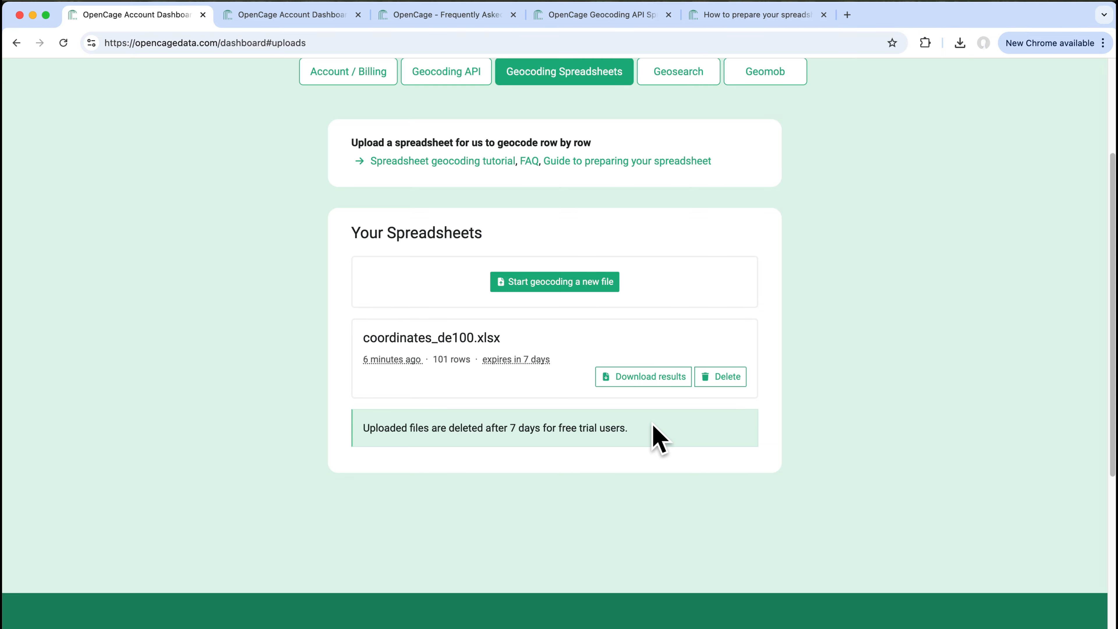
scroll(653, 425, up, 1)
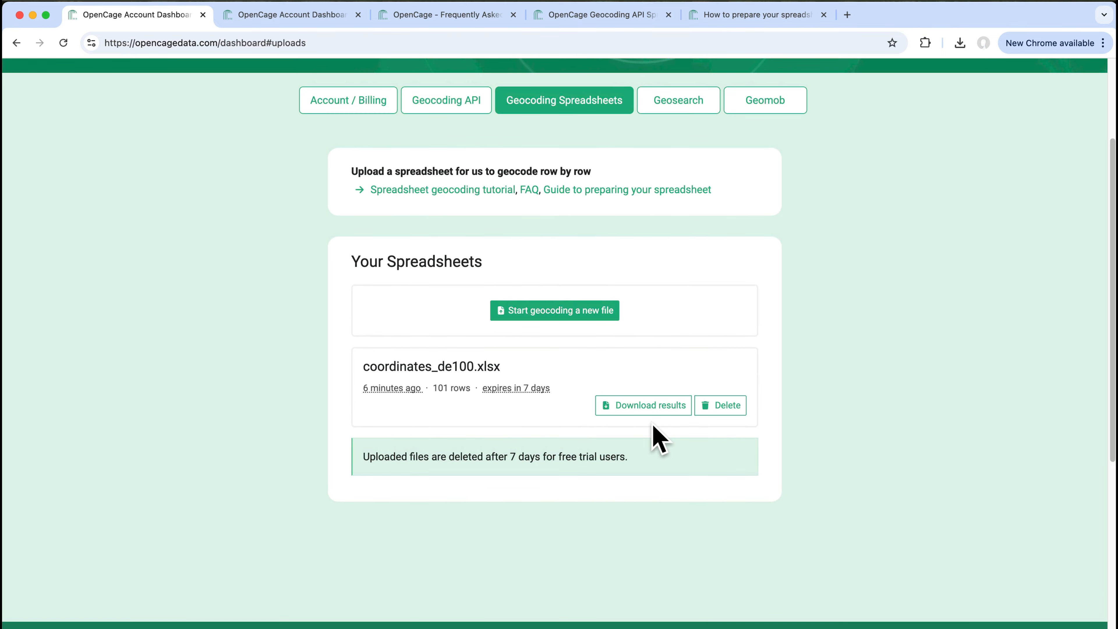
scroll(978, 332, up, 4)
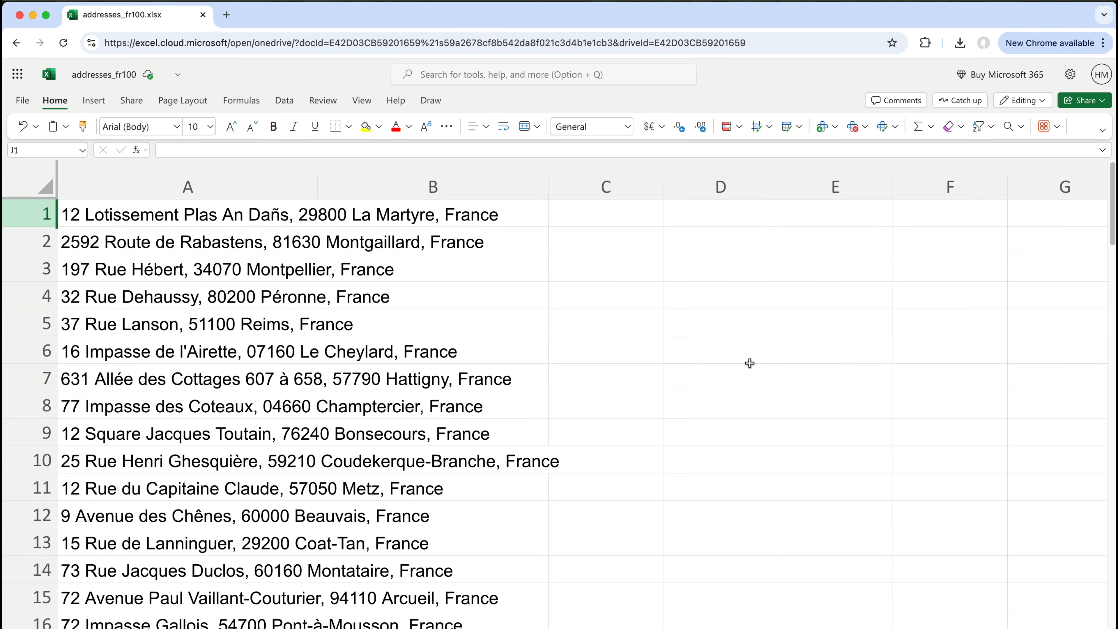
Step: Look through the French addresses in column A of the addresses_fr100 workbook in Excel
scroll(535, 358, down, 15)
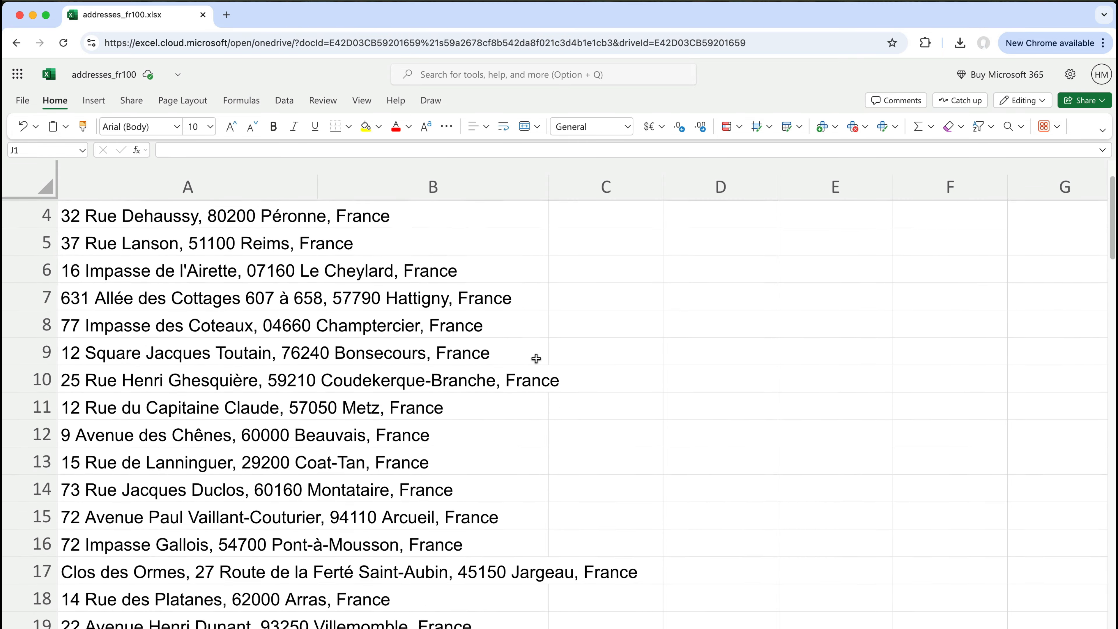
scroll(536, 358, up, 15)
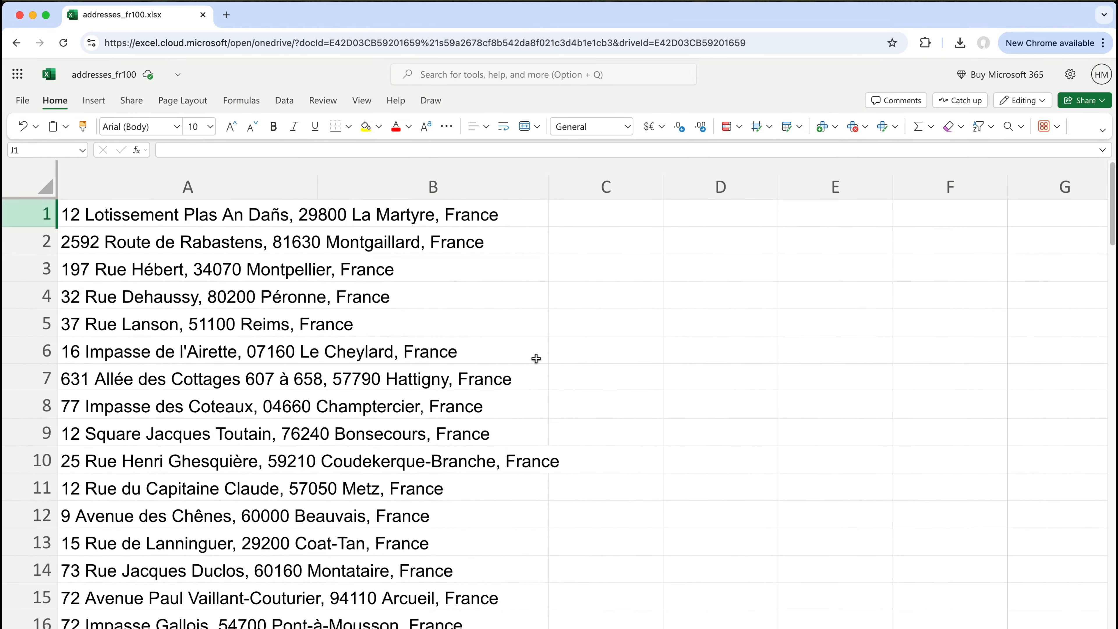
click(233, 233)
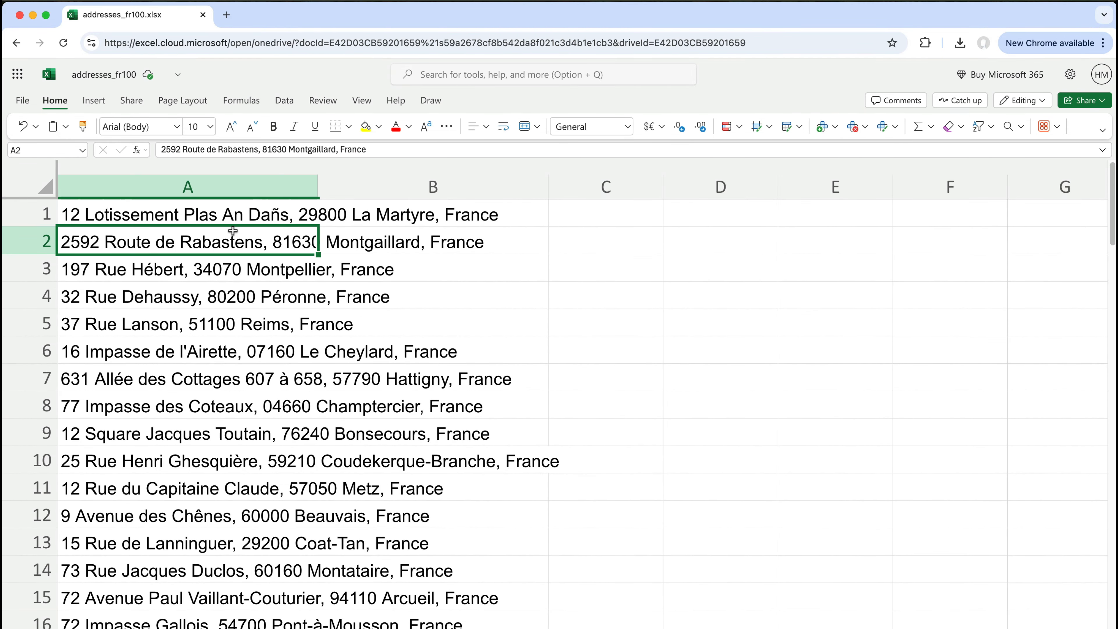
click(262, 218)
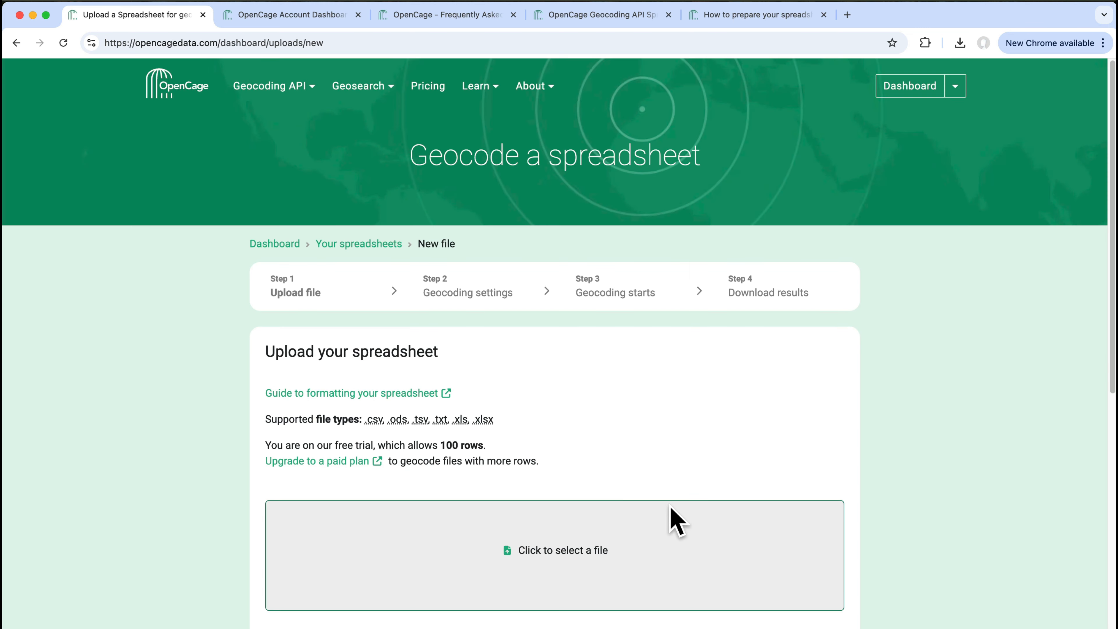
Step: Upload the addresses_fr100.xlsx spreadsheet from the data folder for geocoding
click(665, 551)
click(361, 176)
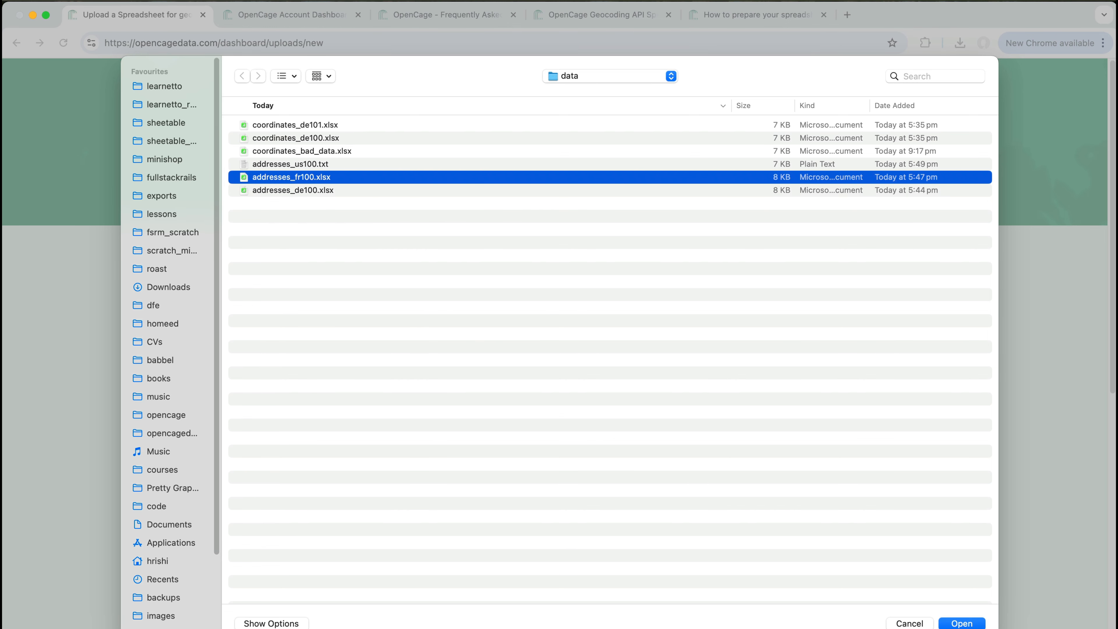
click(968, 621)
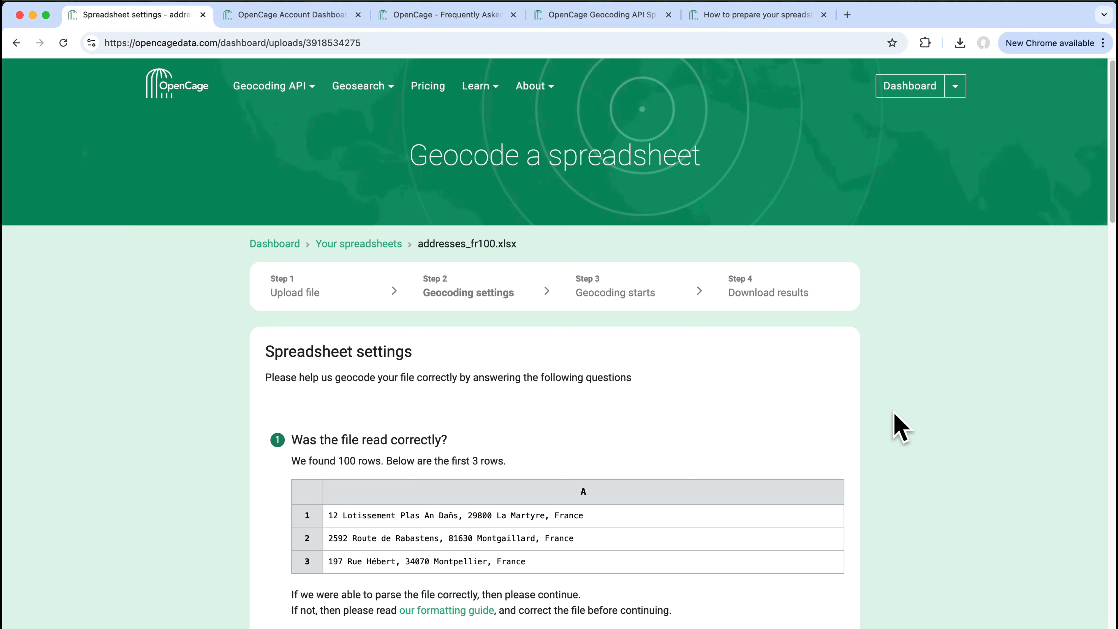
Step: Specify that the French address file has no header row, and check its geocoding type and address column settings
scroll(893, 424, down, 4)
scroll(488, 212, down, 3)
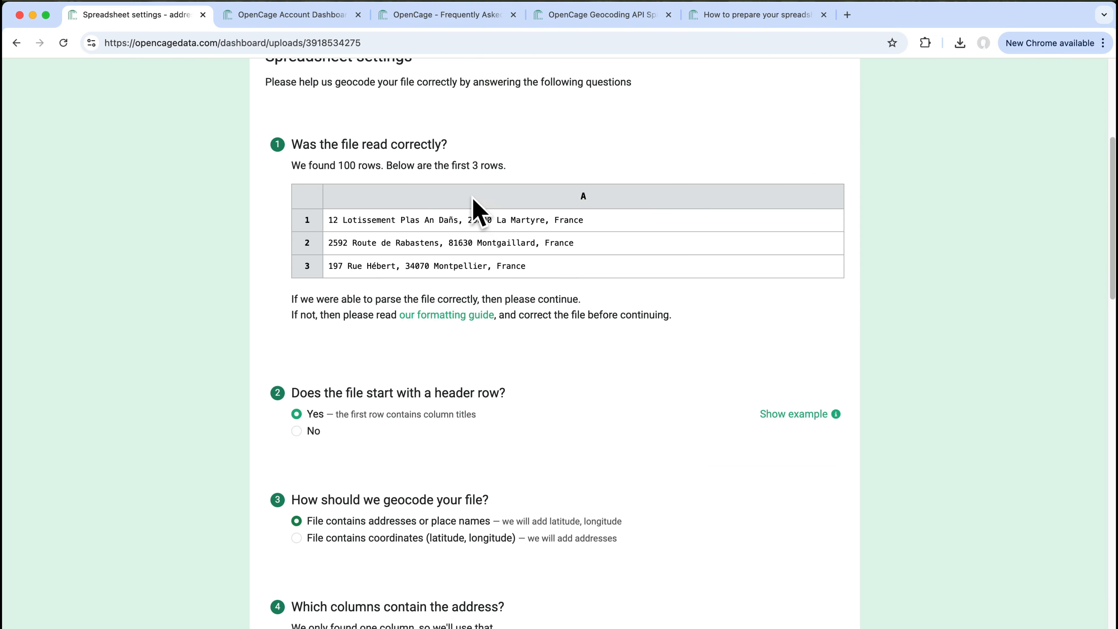
scroll(469, 474, down, 1)
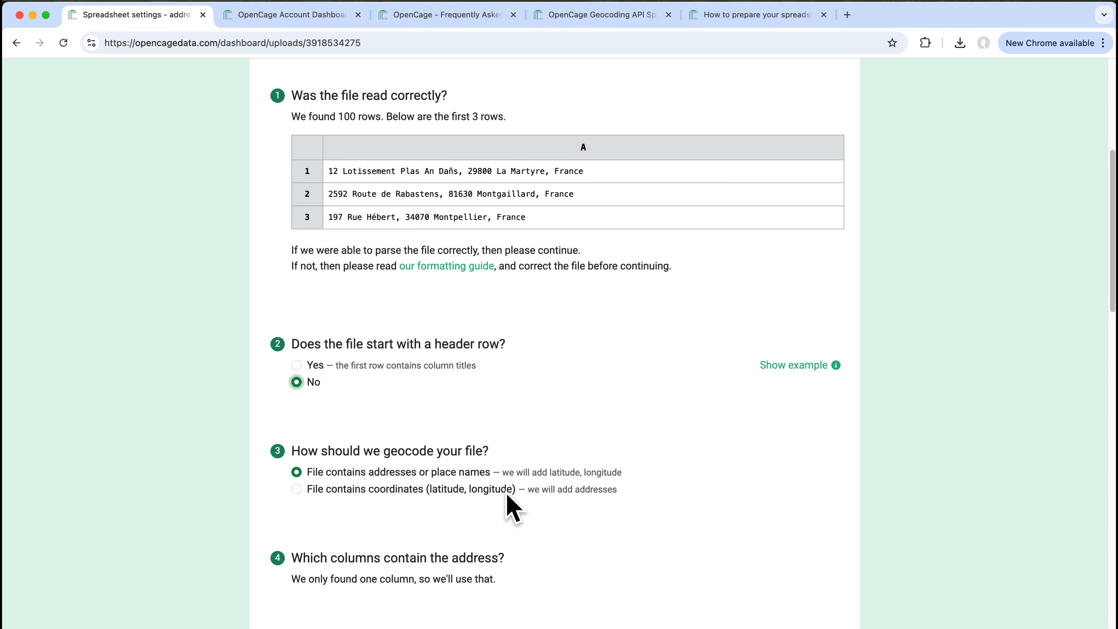
scroll(507, 502, down, 2)
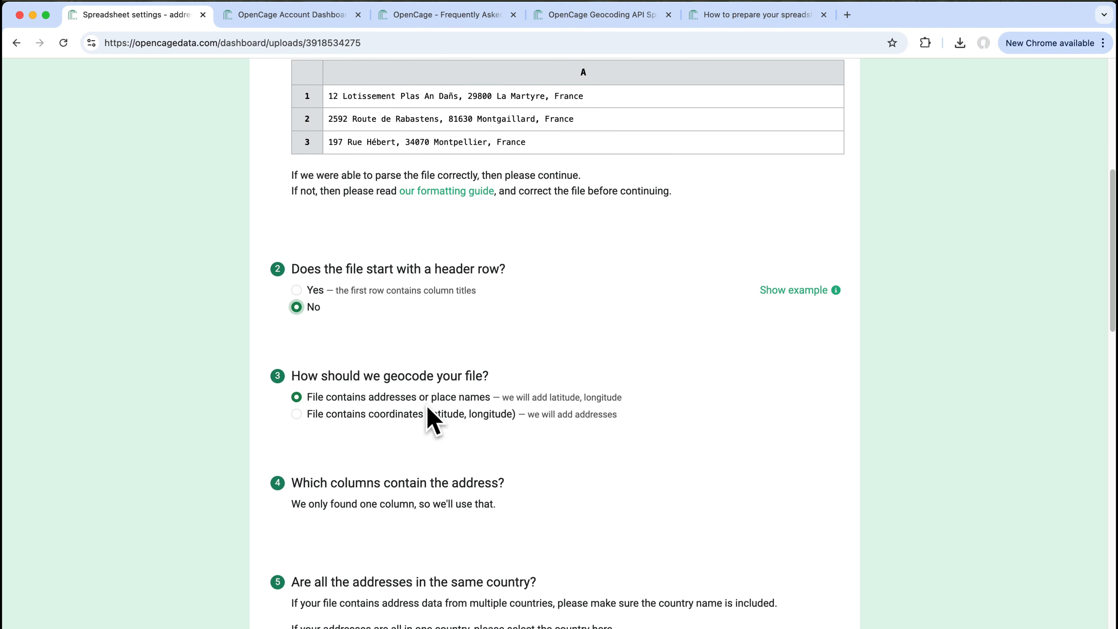
scroll(579, 411, down, 5)
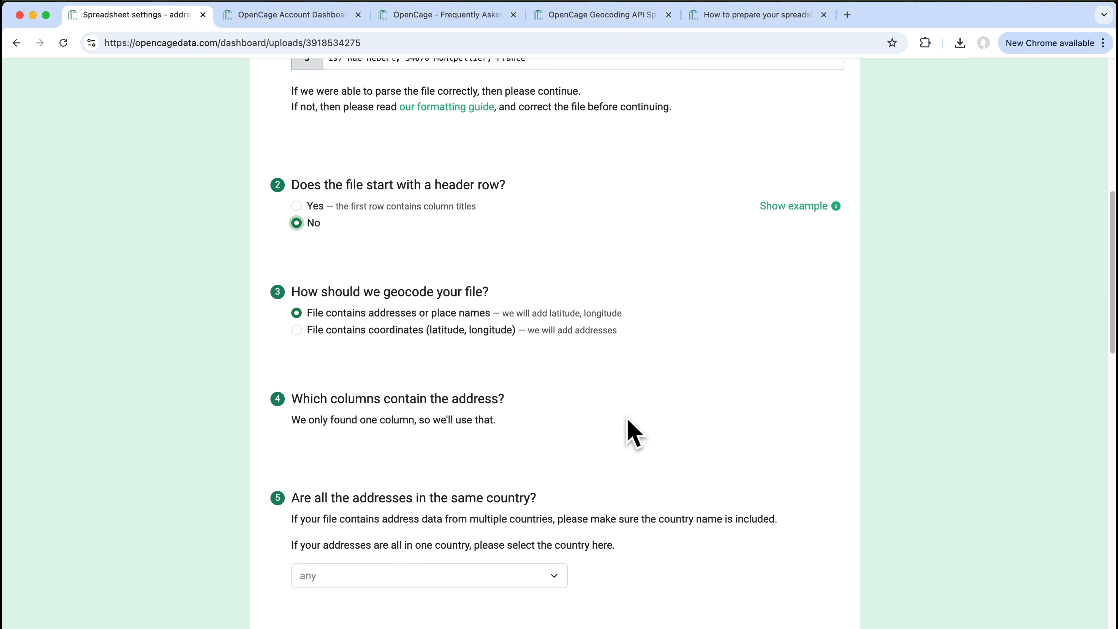
triple_click(346, 282)
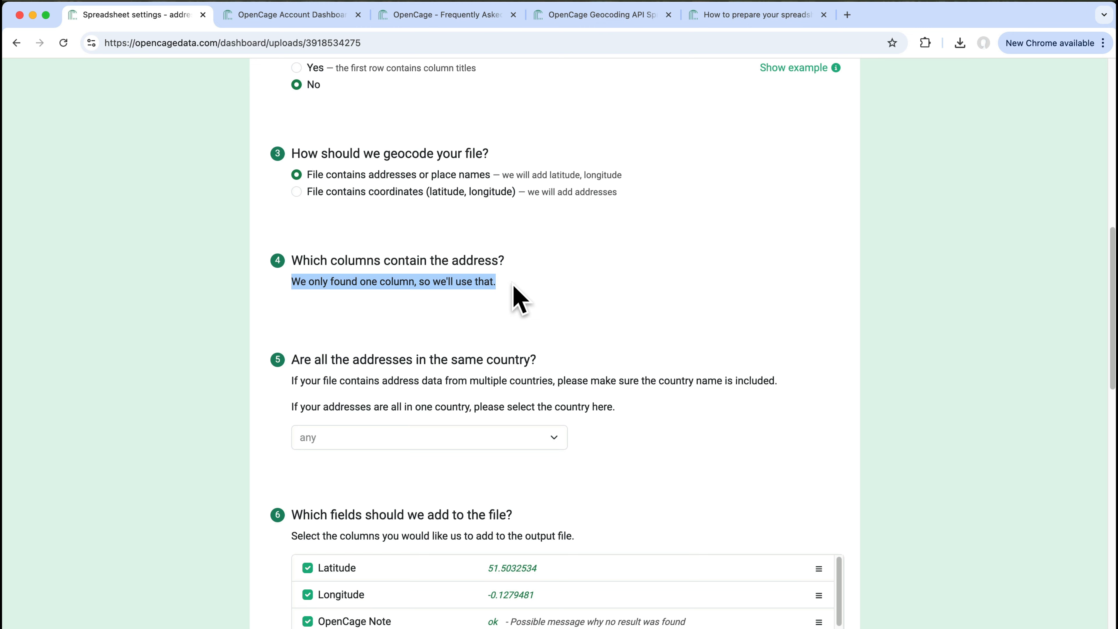
click(512, 285)
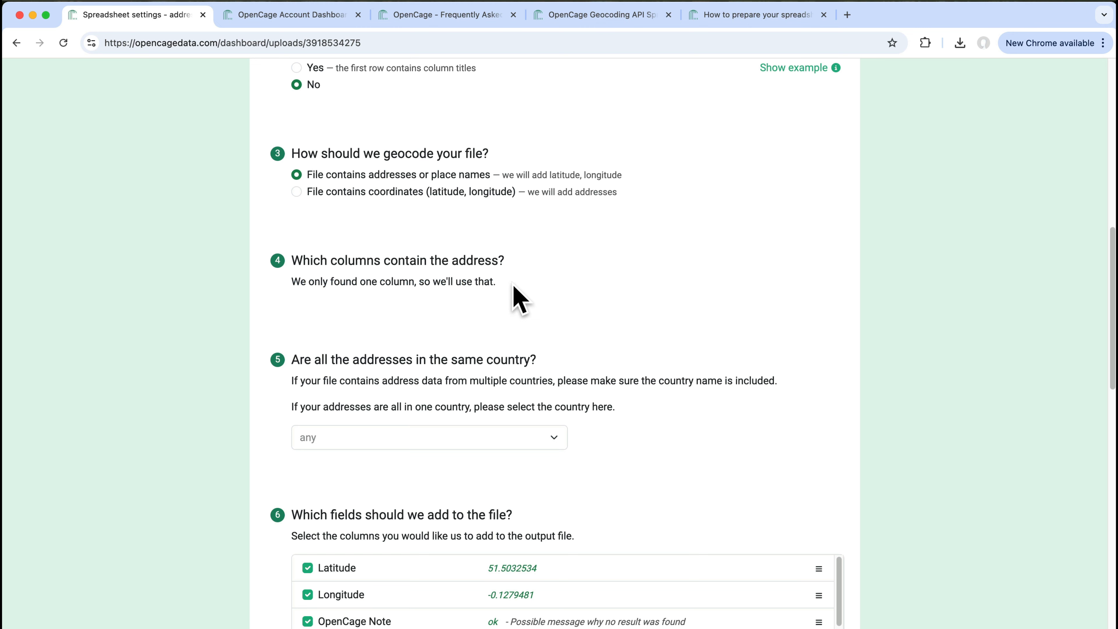
Step: Set France as the country that all the addresses belong to
scroll(512, 284, down, 2)
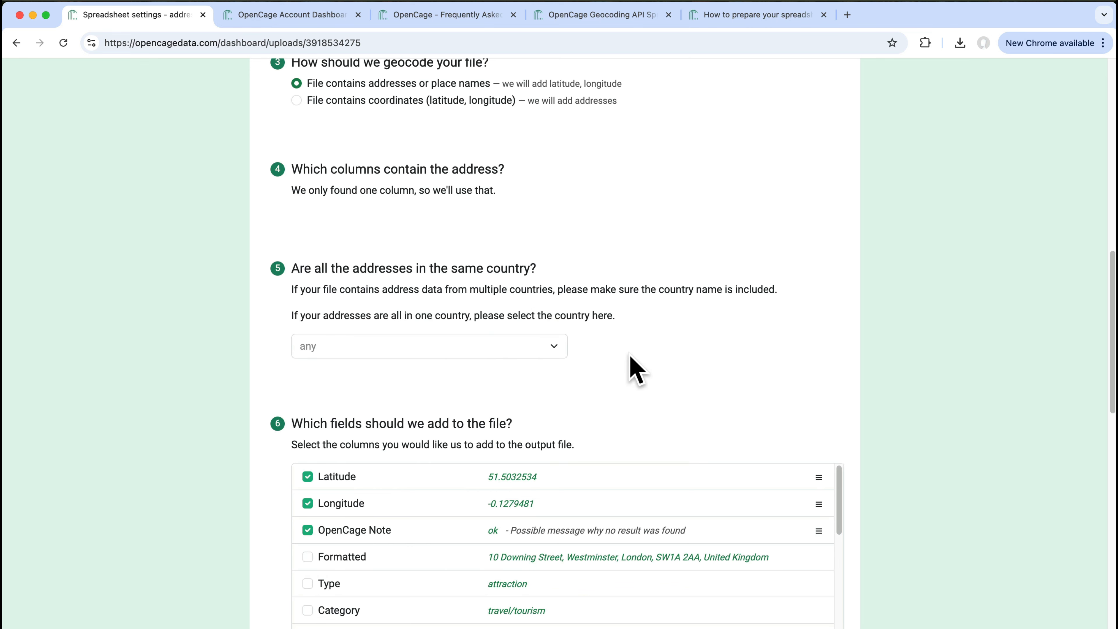
scroll(629, 367, down, 1)
click(418, 318)
text(france)
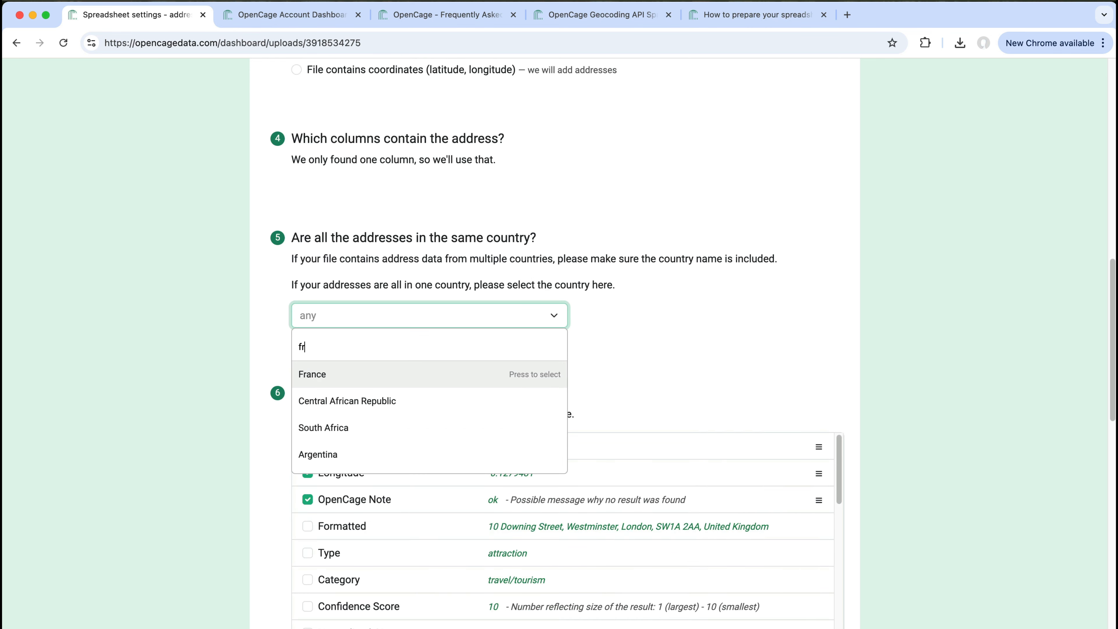
click(363, 371)
click(586, 369)
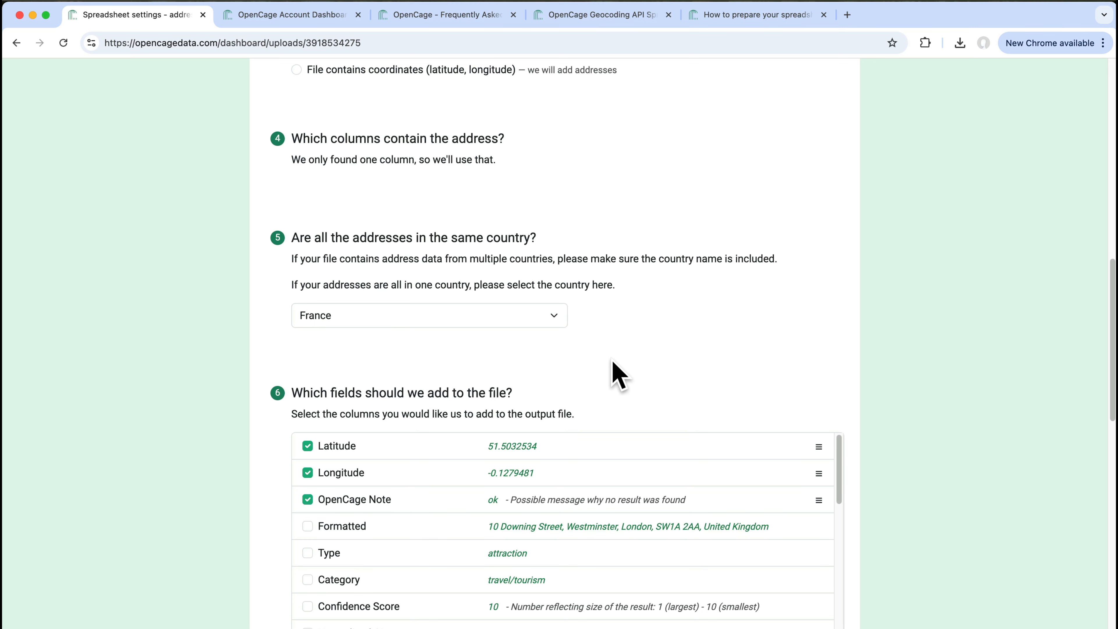
Step: Generate a preview with the default output fields and start geocoding the French addresses
scroll(726, 359, down, 1)
scroll(994, 358, down, 3)
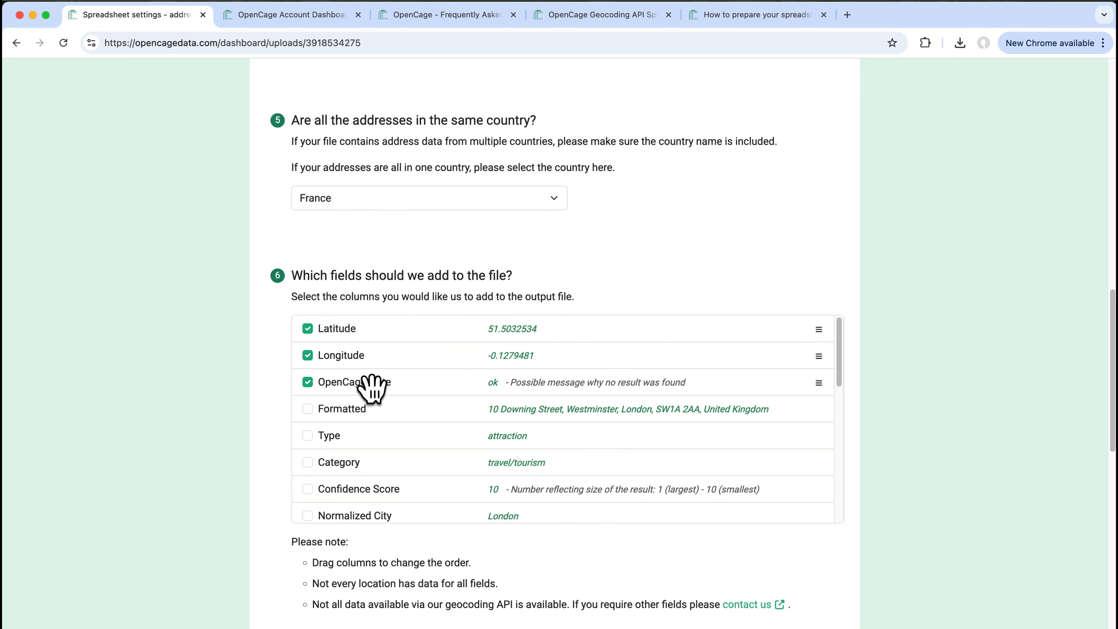
scroll(581, 431, down, 3)
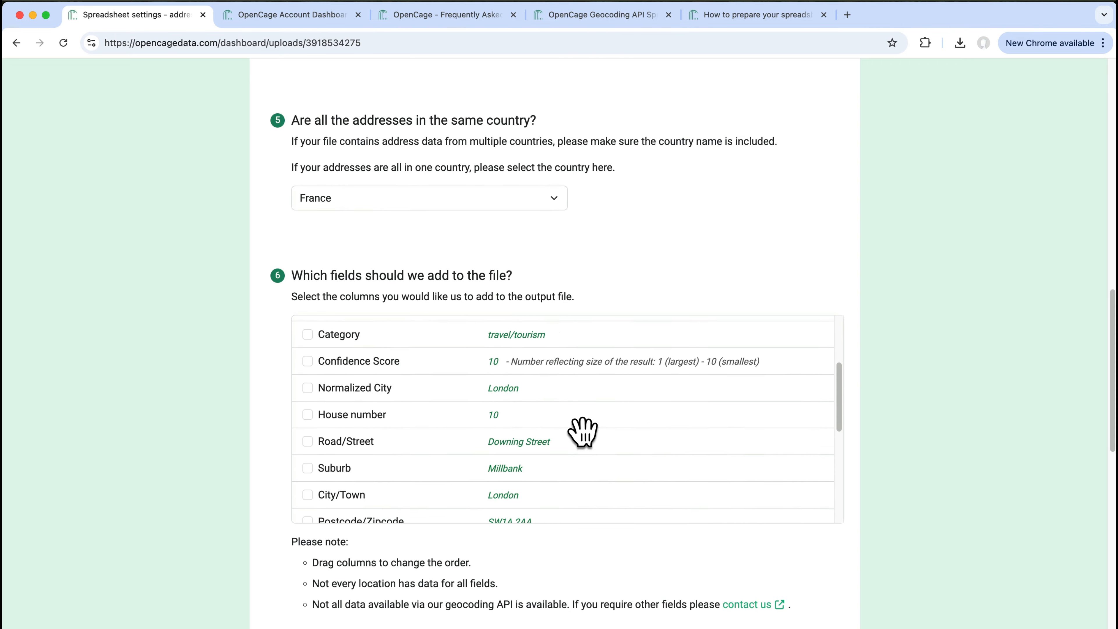
scroll(582, 431, up, 3)
scroll(1012, 416, down, 3)
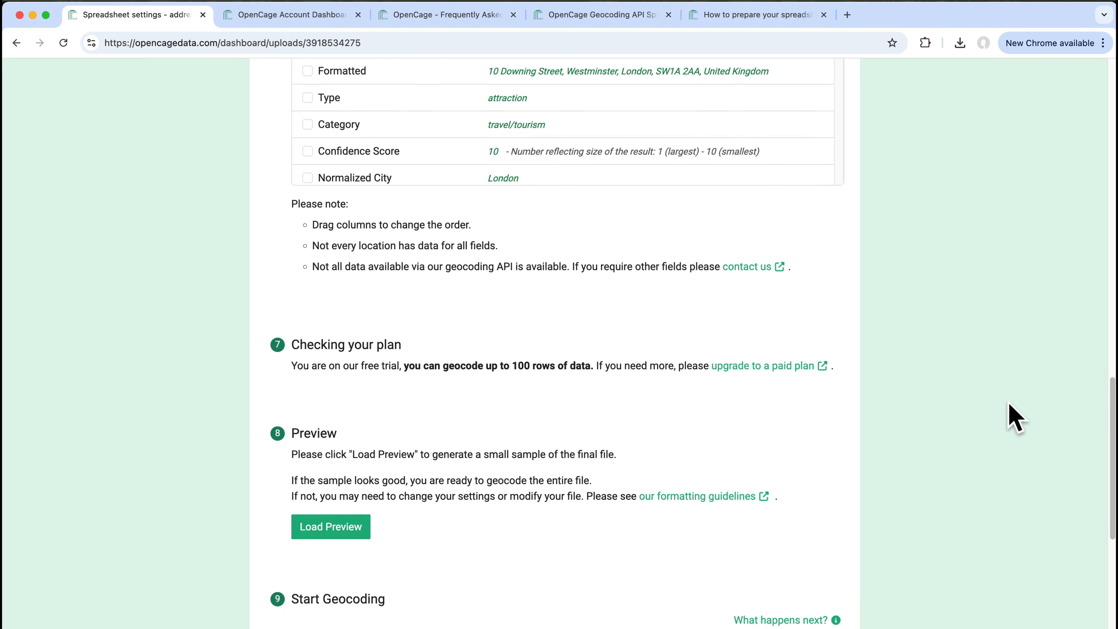
click(351, 426)
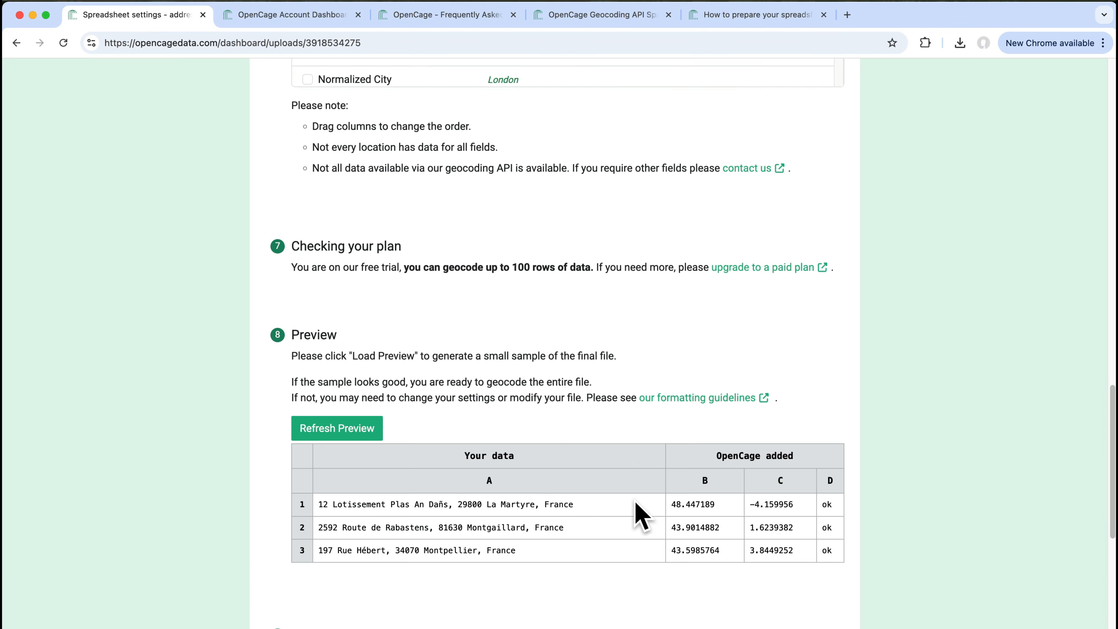
scroll(639, 515, down, 2)
click(341, 605)
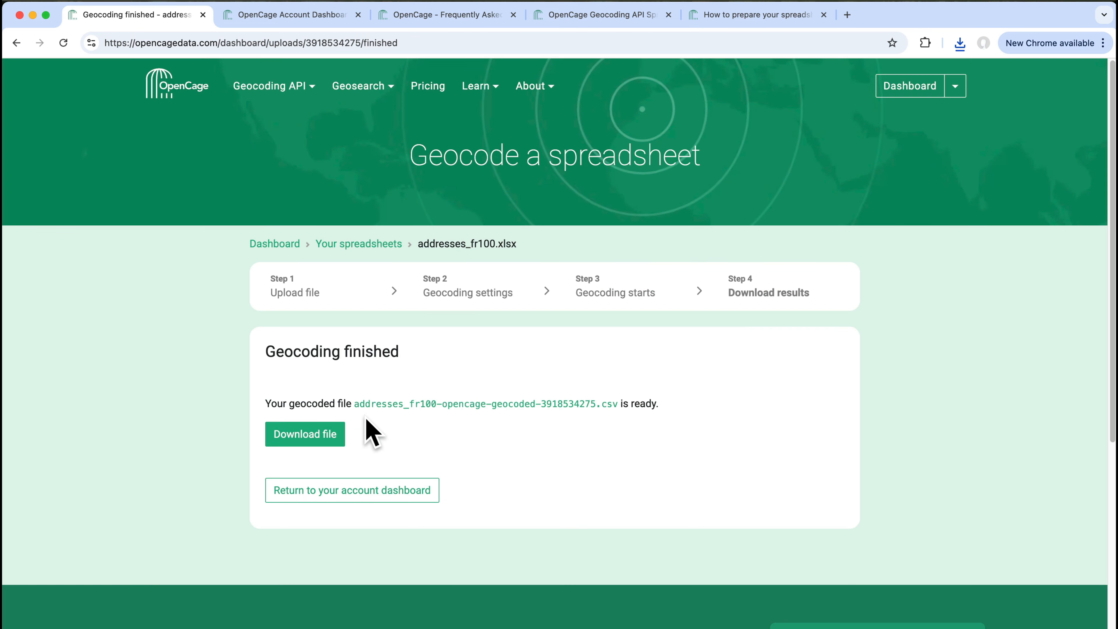
Step: Download the geocoded CSV of addresses_fr100 and look through its rows in the text editor
click(328, 438)
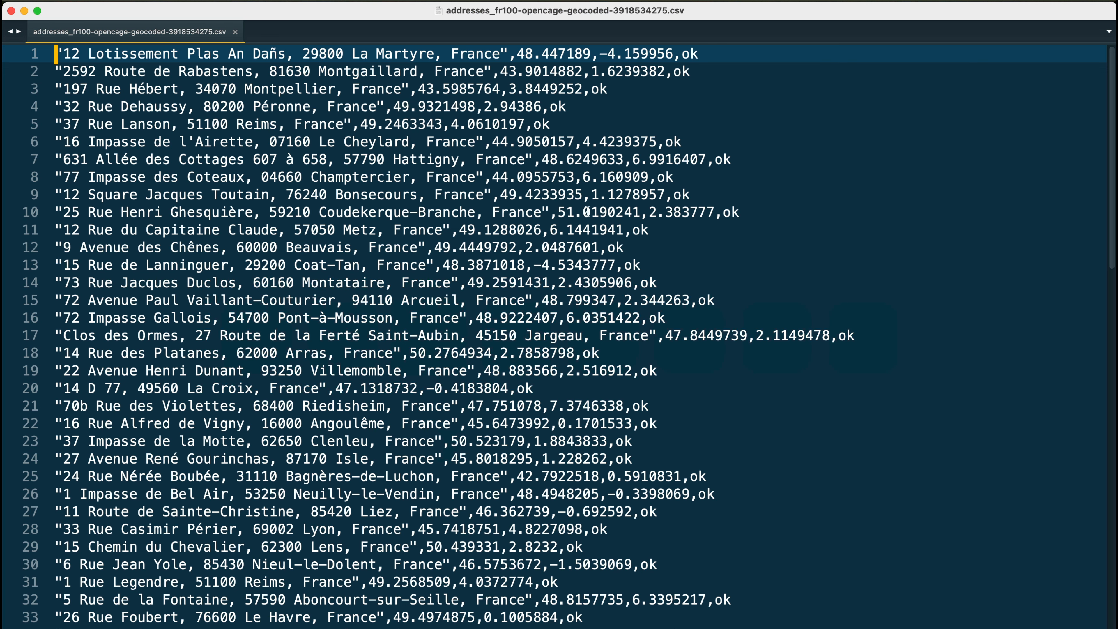
scroll(720, 348, down, 20)
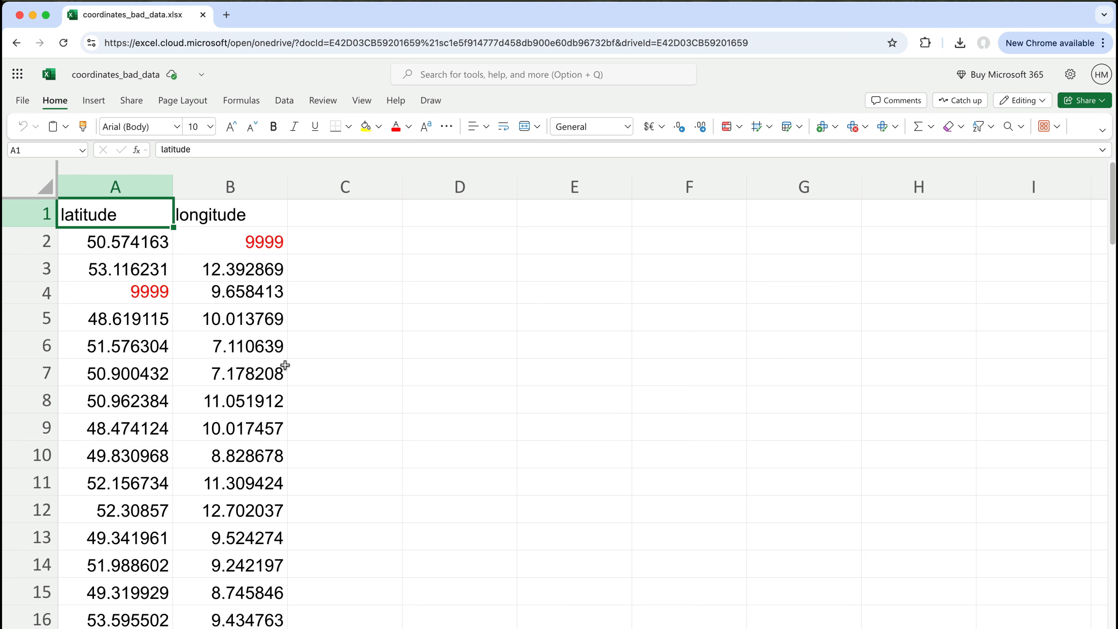
Step: Inspect the longitude in cell B2 and the latitude in cell A4 of the coordinates_bad_data workbook in Excel
click(281, 243)
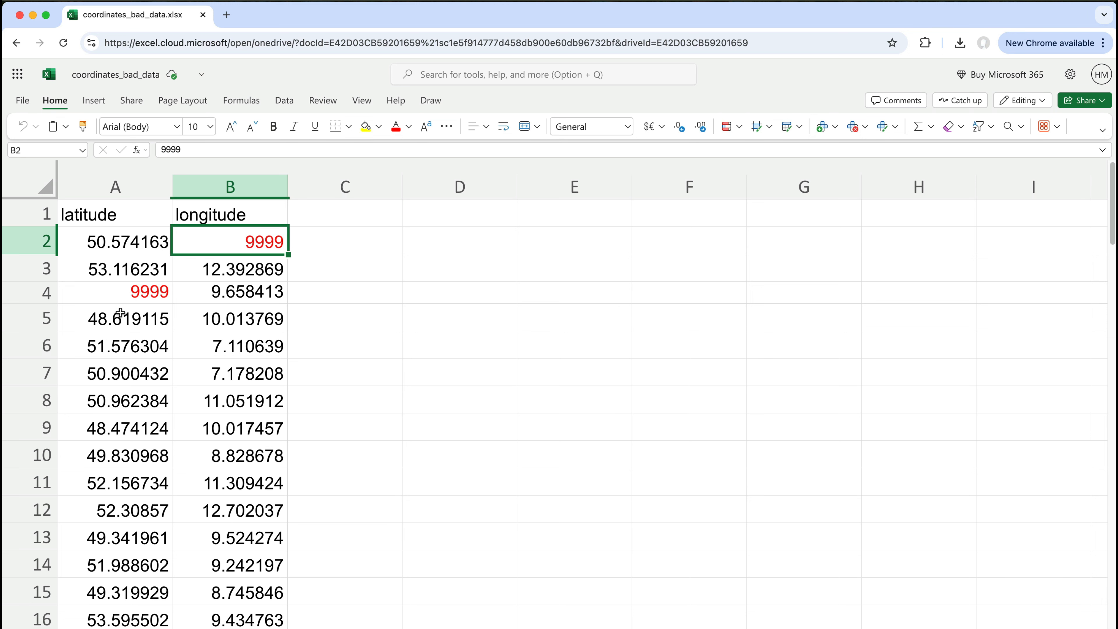
click(130, 298)
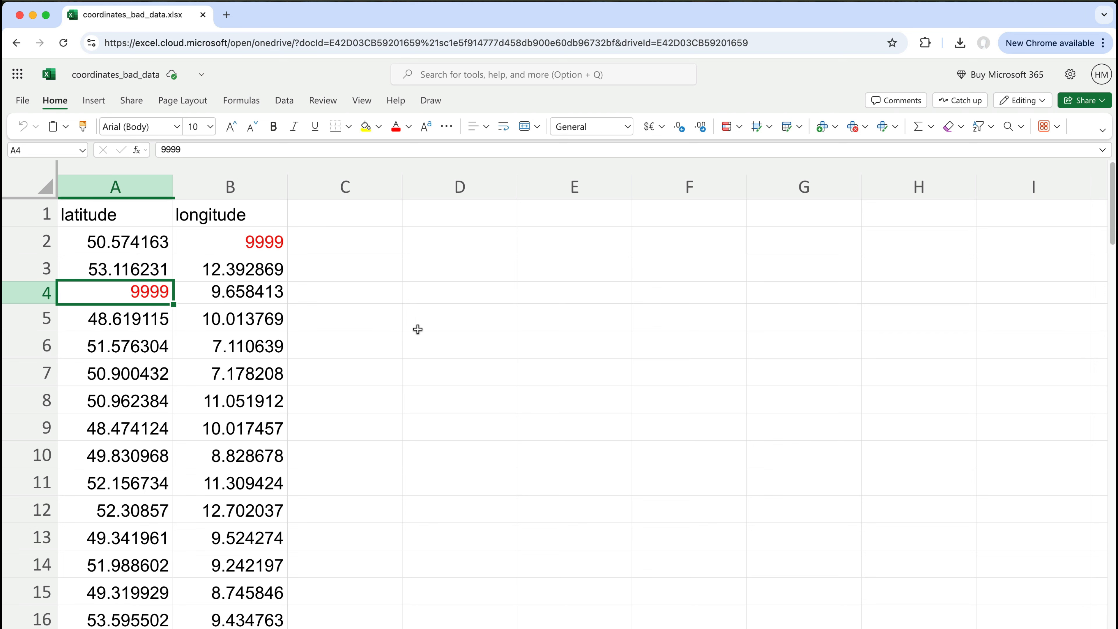
Step: Switch back to the OpenCage upload page and upload the coordinates_bad_data.xlsx spreadsheet
key(super+grave)
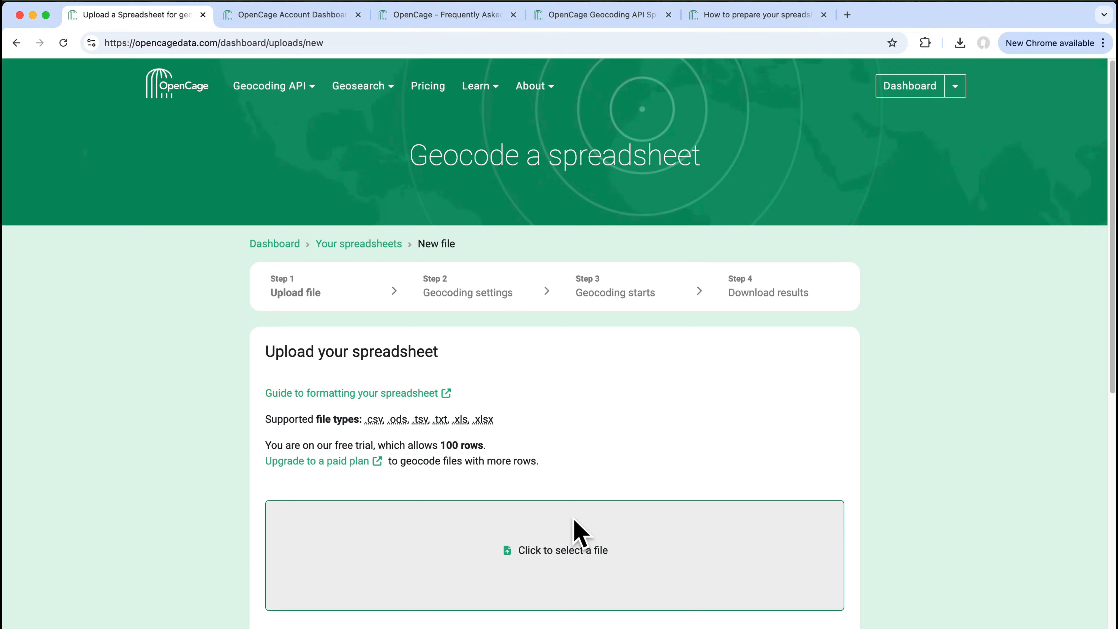
click(573, 531)
click(359, 149)
click(962, 620)
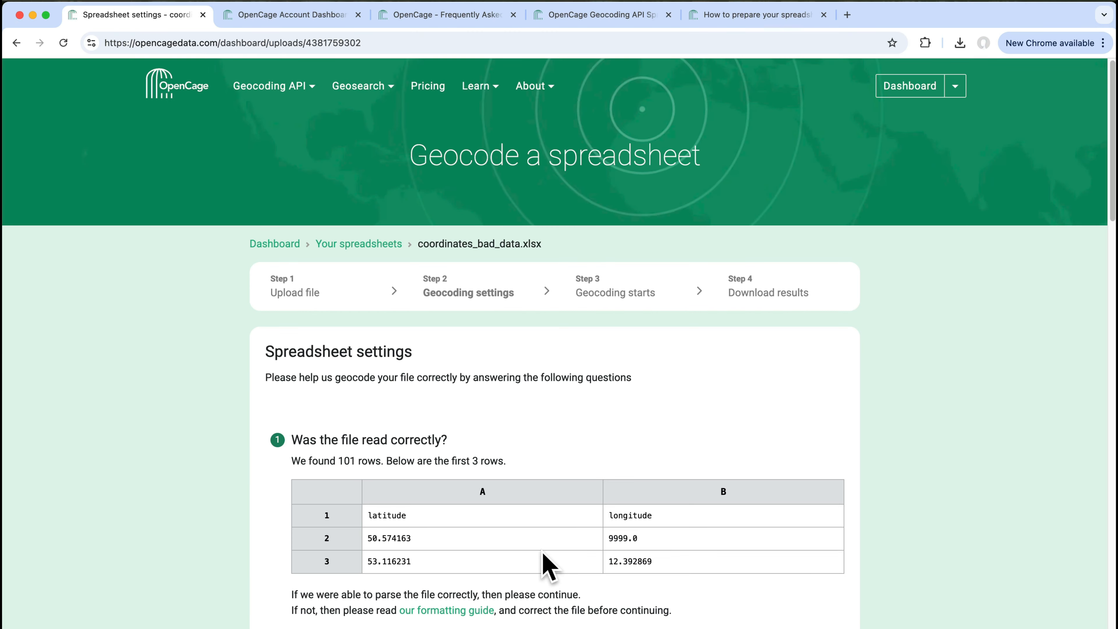
Step: Generate a preview for coordinates_bad_data with the default settings and start geocoding the file
scroll(637, 464, down, 10)
scroll(568, 568, down, 5)
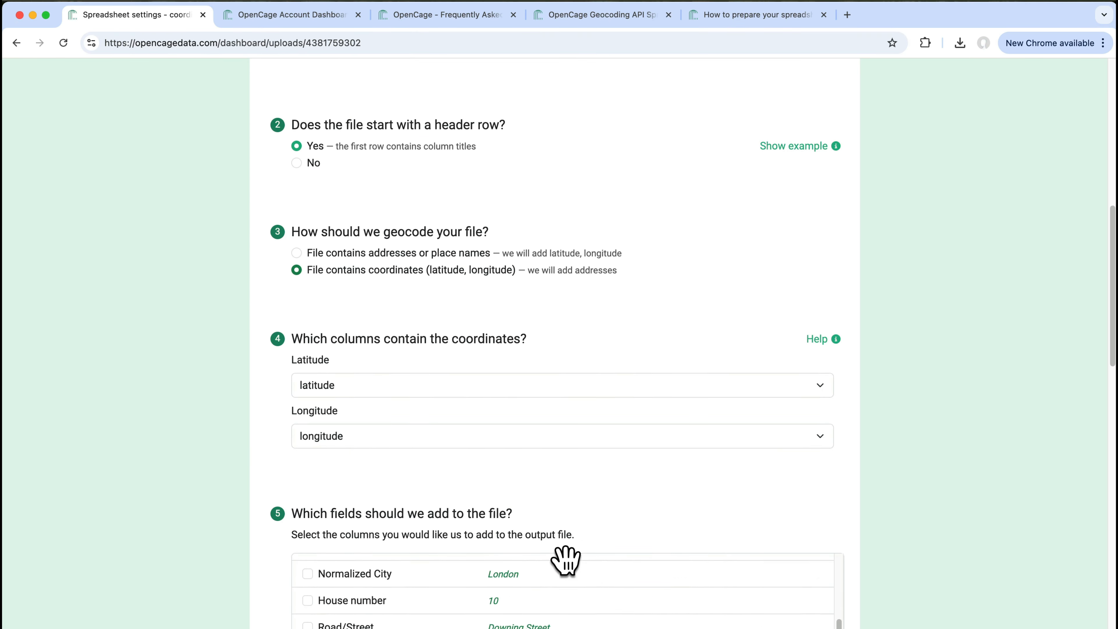
scroll(232, 457, down, 8)
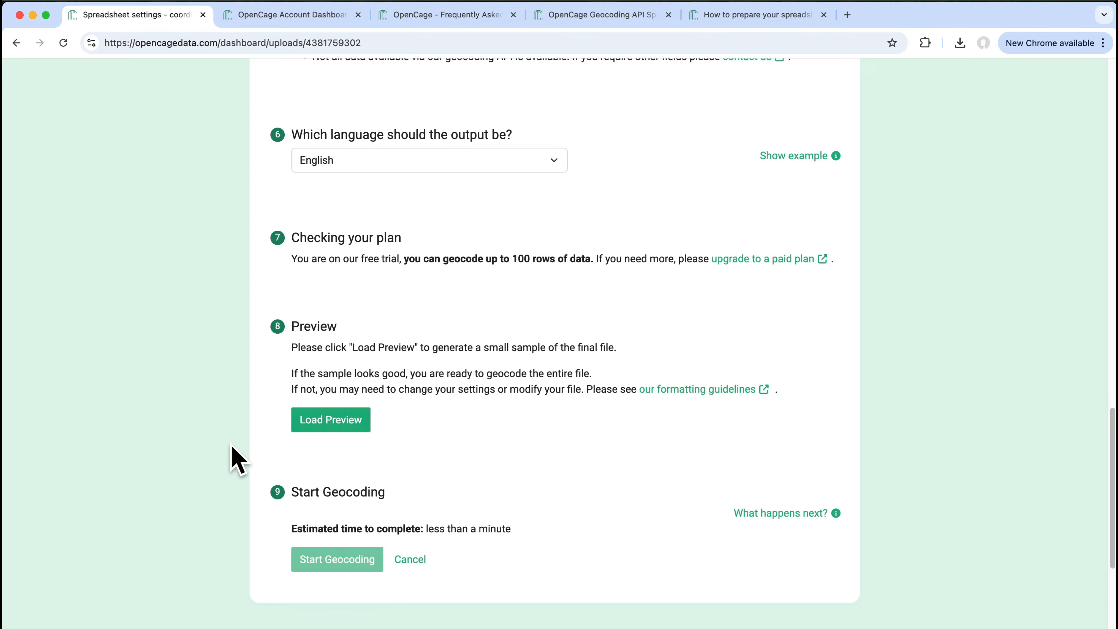
click(333, 424)
scroll(548, 492, down, 5)
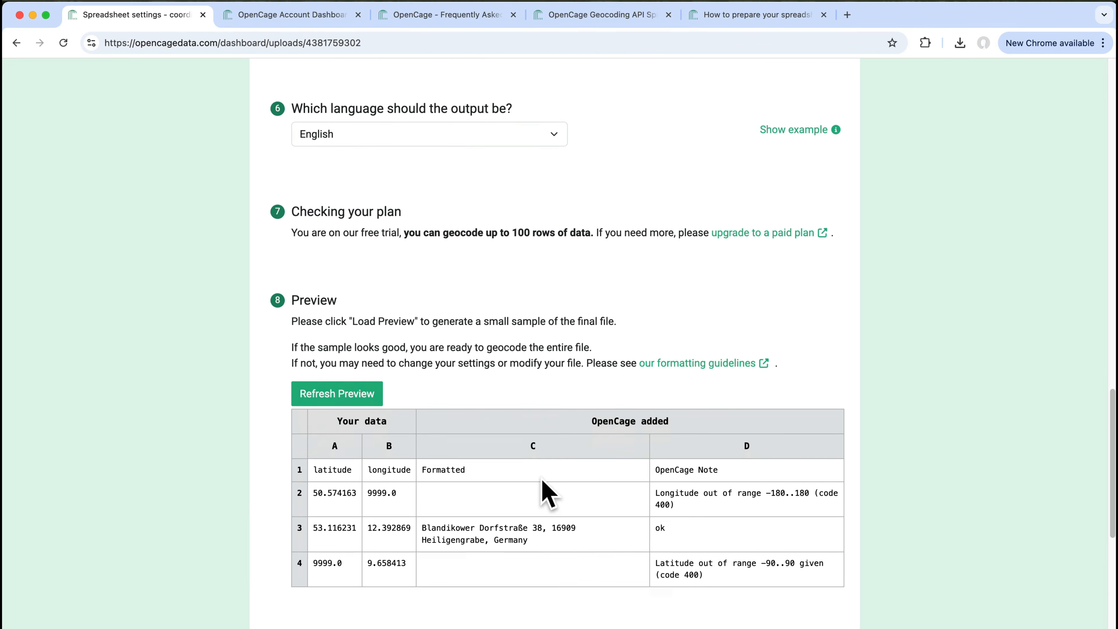
click(352, 564)
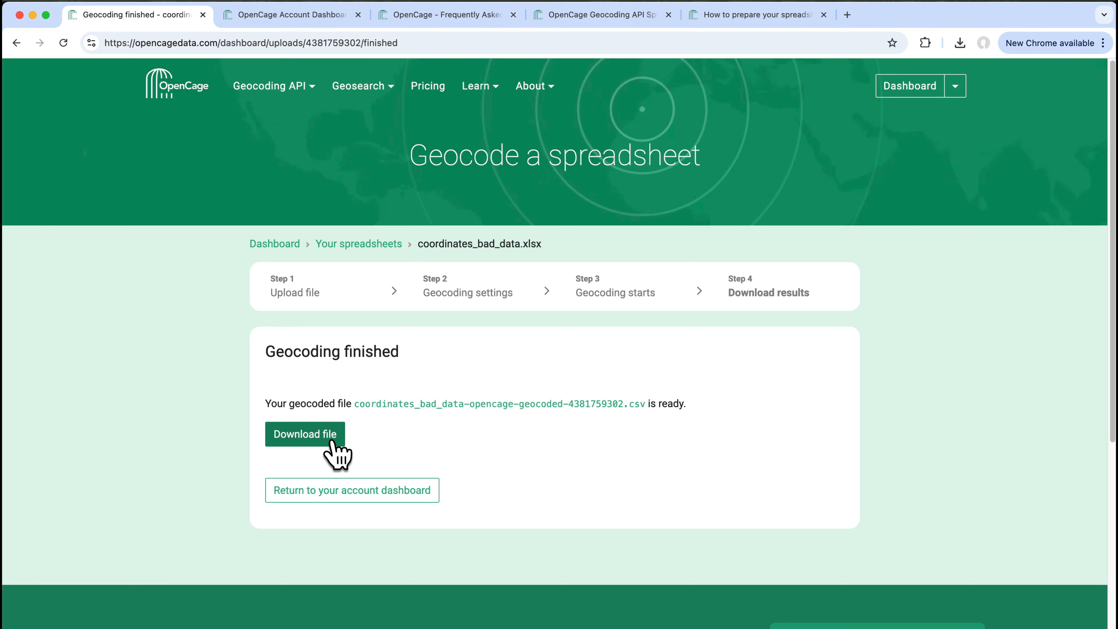
Step: Download the geocoded CSV of coordinates_bad_data and examine the OpenCage notes on lines 2 and 4 in the text editor
click(333, 443)
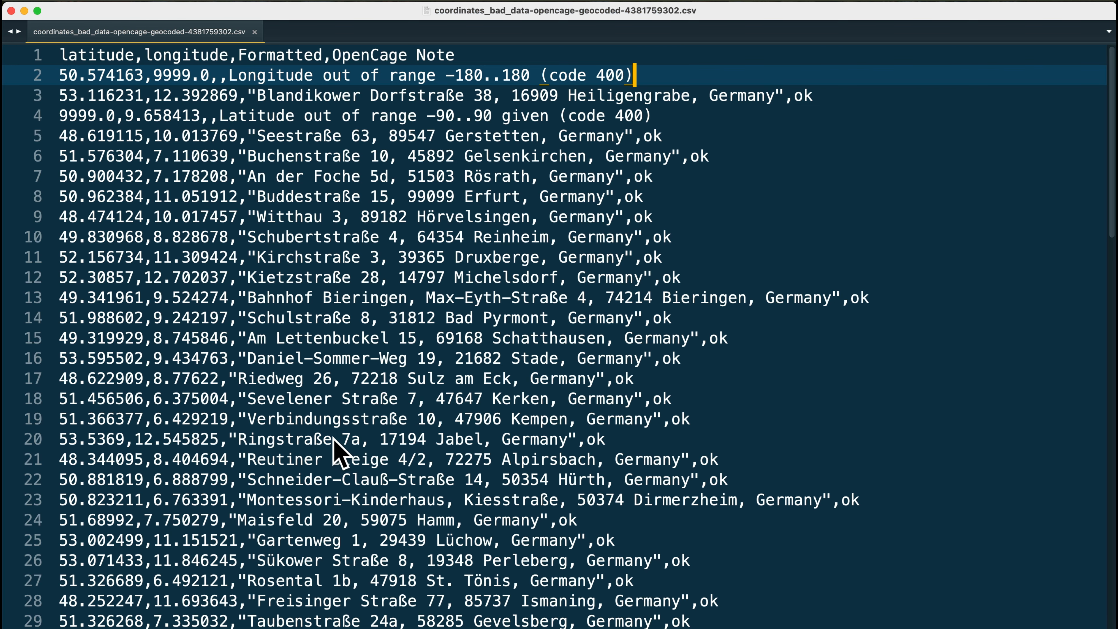
triple_click(663, 80)
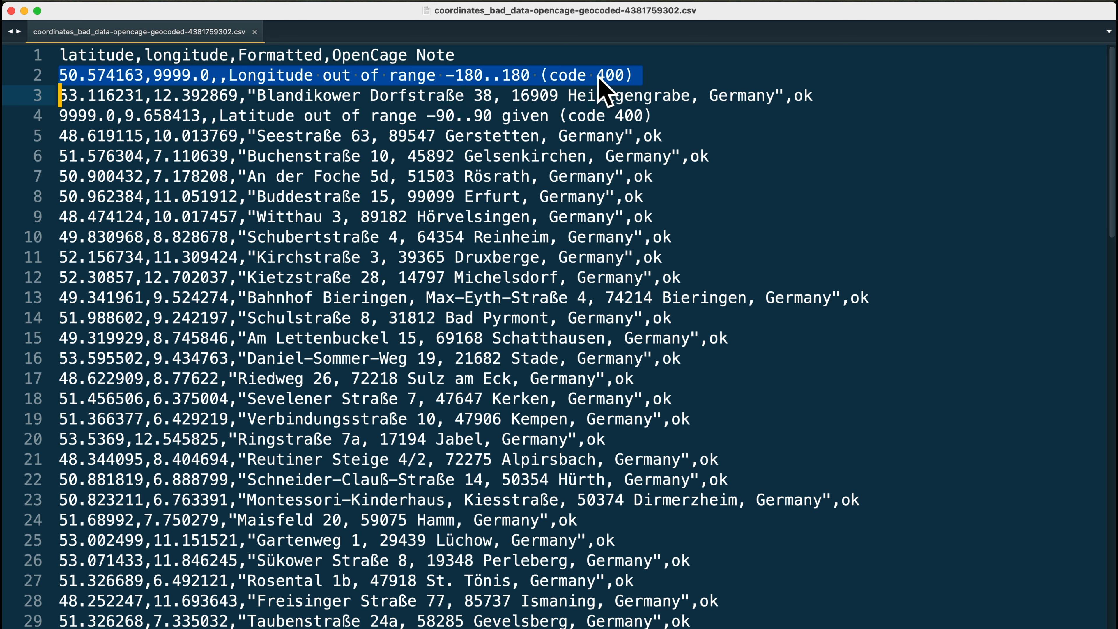
triple_click(453, 114)
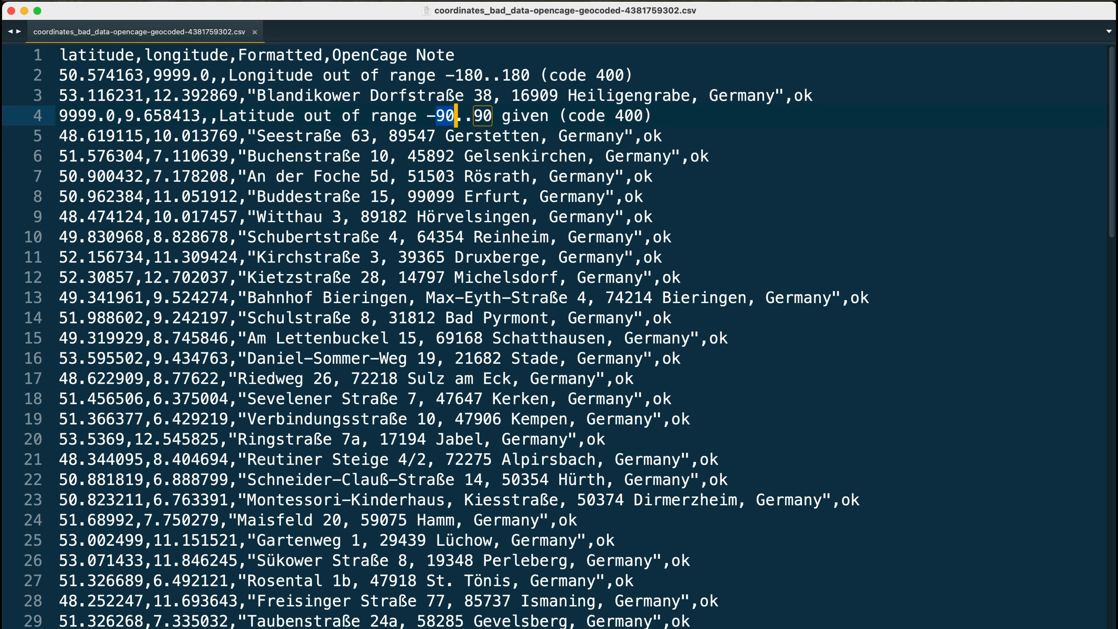